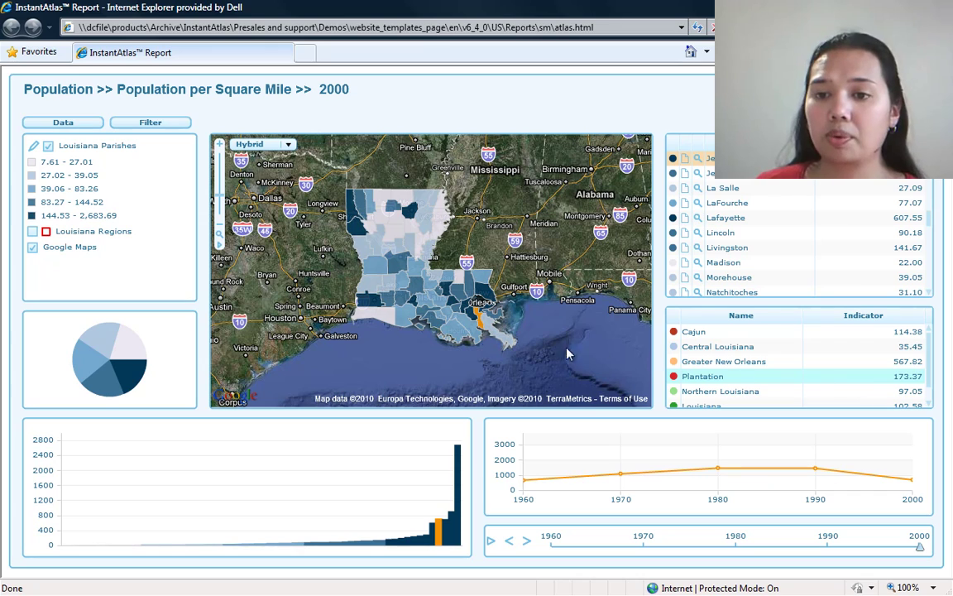
# Select Jefferson parish on the map and on its bar in the bar chart.
pyautogui.moveTo(482, 329)
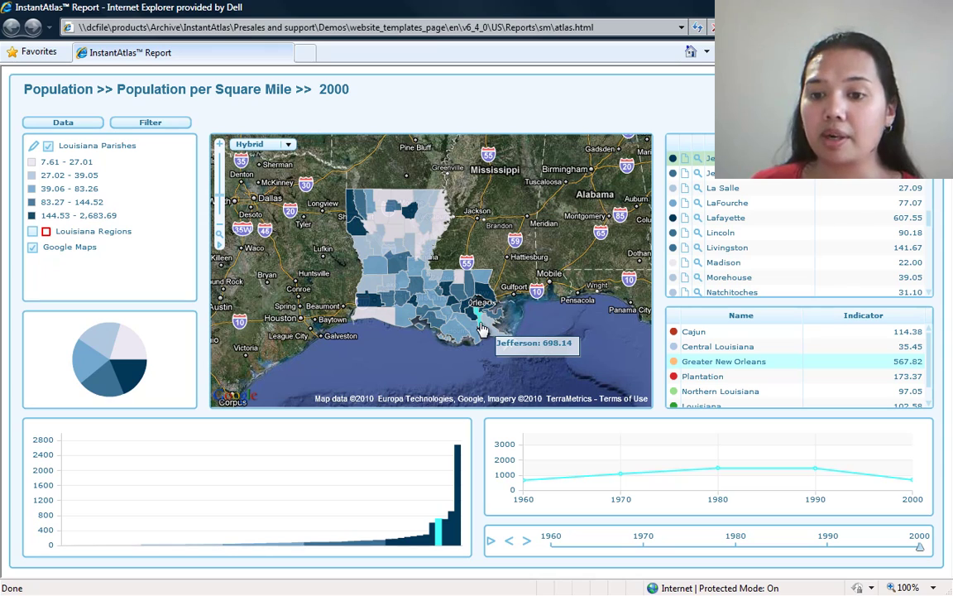
pyautogui.click(479, 328)
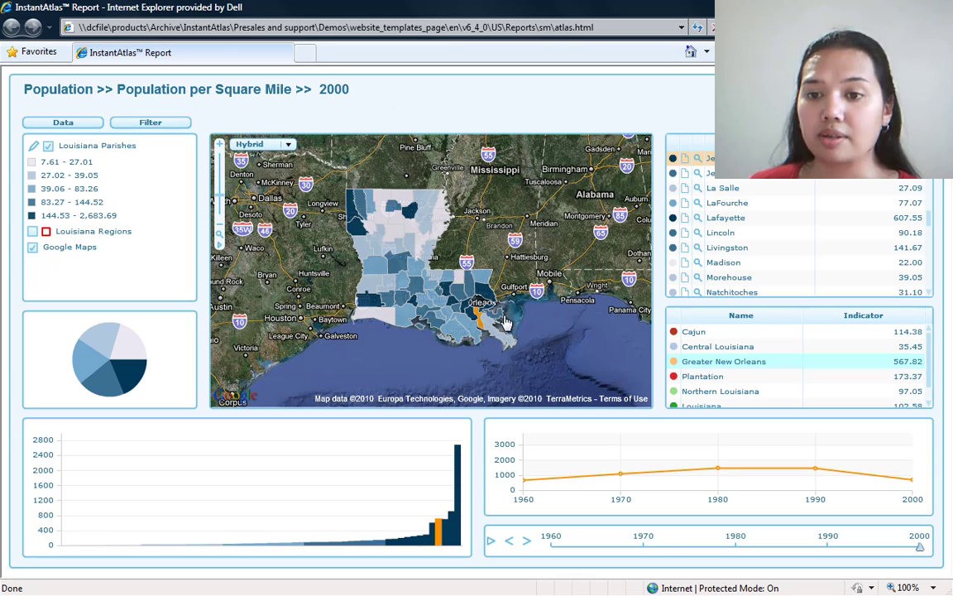
pyautogui.moveTo(478, 327)
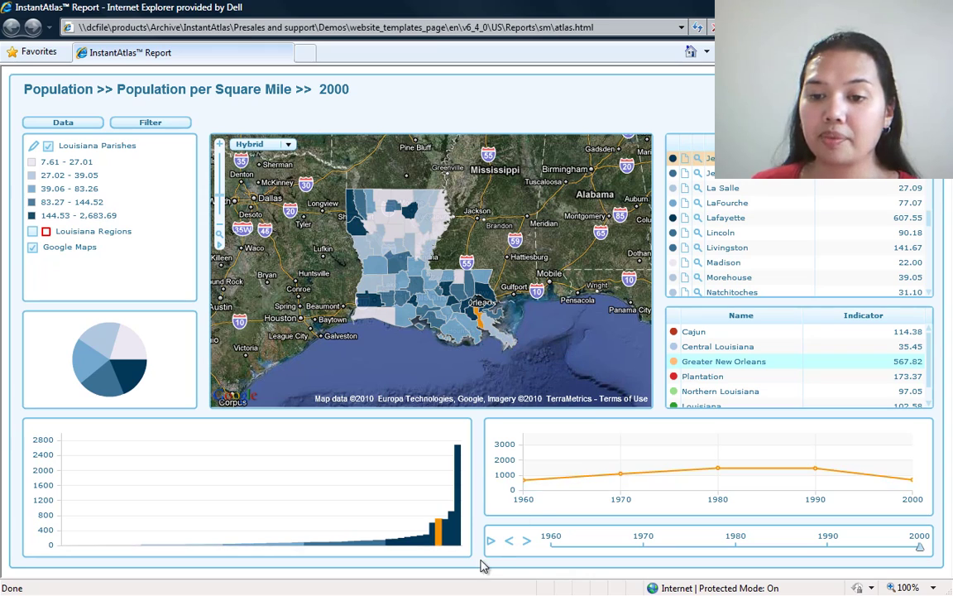
pyautogui.moveTo(439, 538)
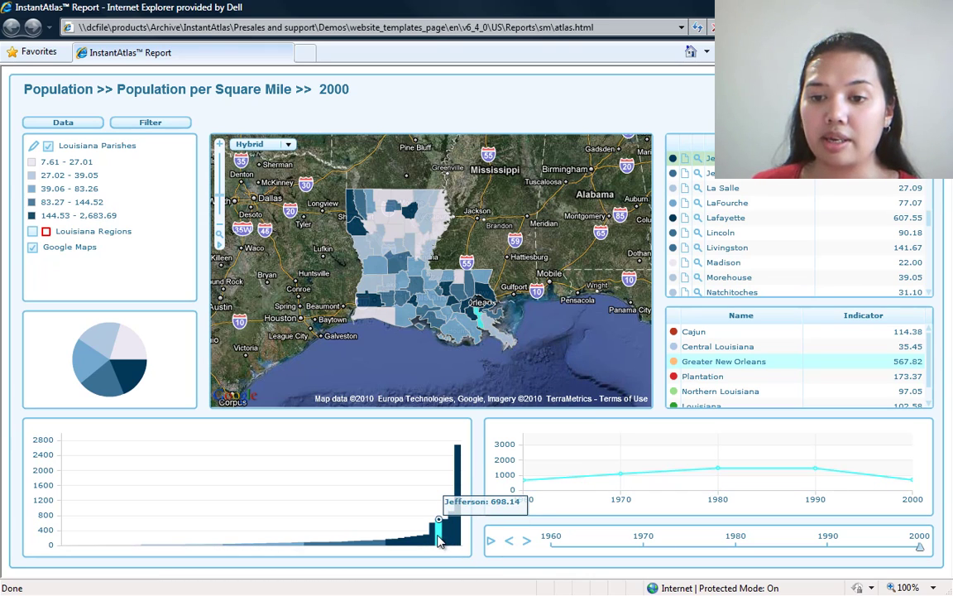
pyautogui.click(438, 538)
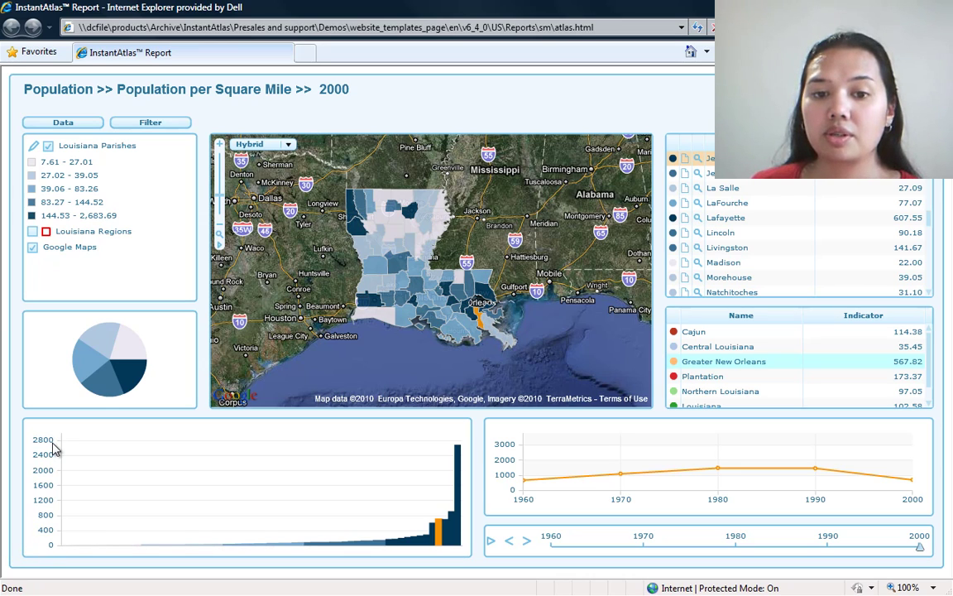
pyautogui.click(491, 545)
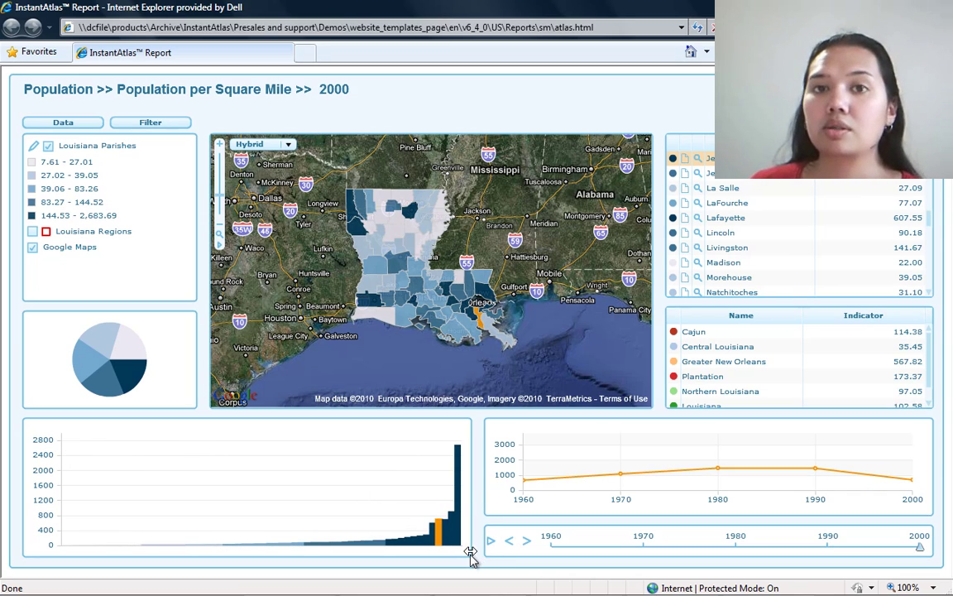
pyautogui.moveTo(480, 593)
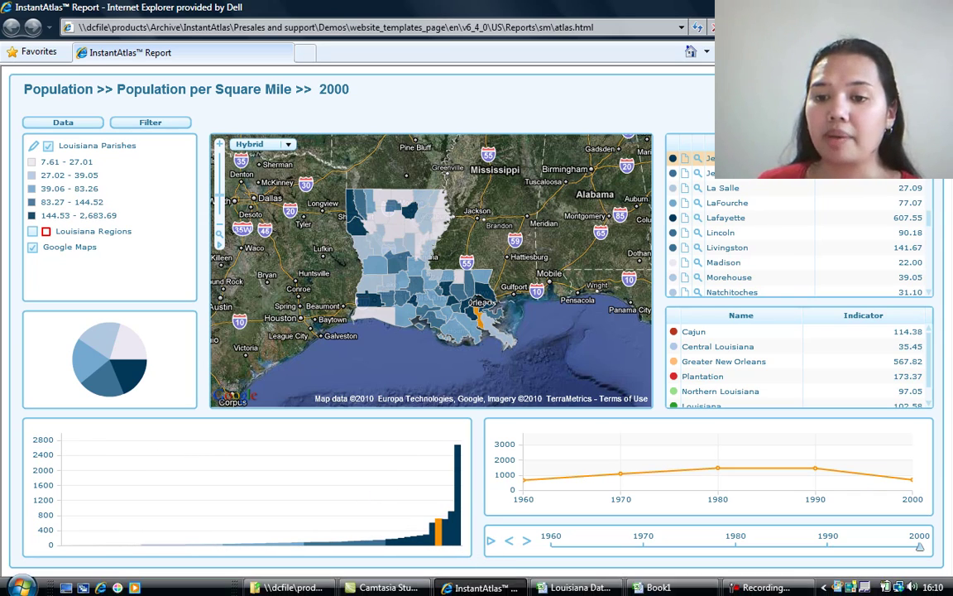
# Switch to the Louisiana Data Manager workbook and enter Indicator in Metadata cell A65.
pyautogui.click(583, 584)
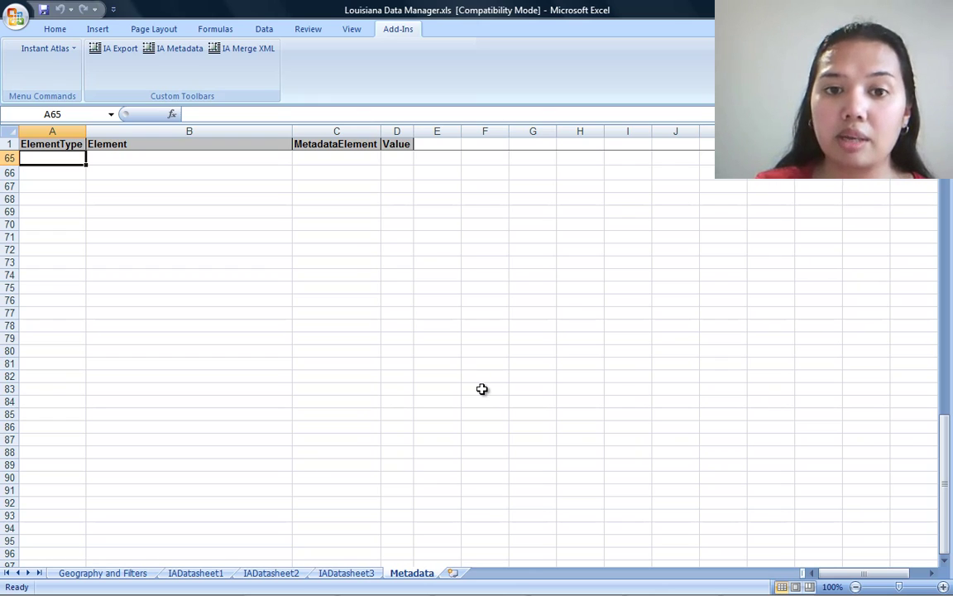
pyautogui.write('Indicator')
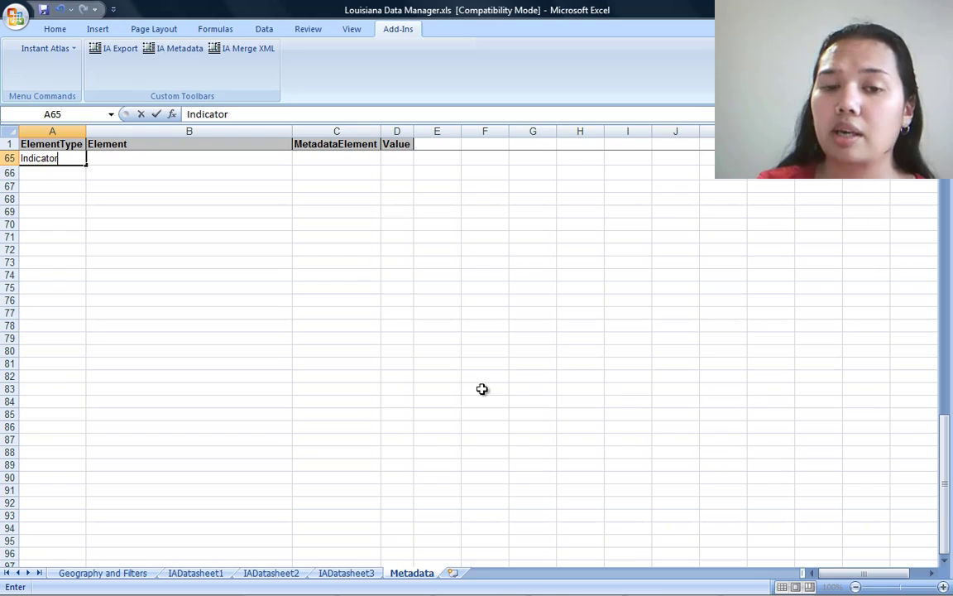
pyautogui.press('Return')
pyautogui.press('Up')
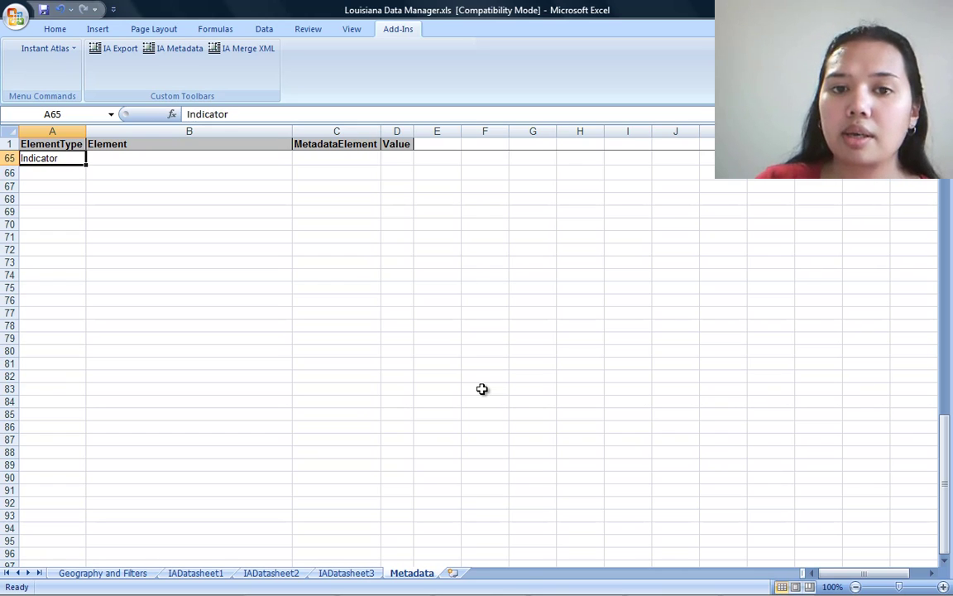
pyautogui.press('Right')
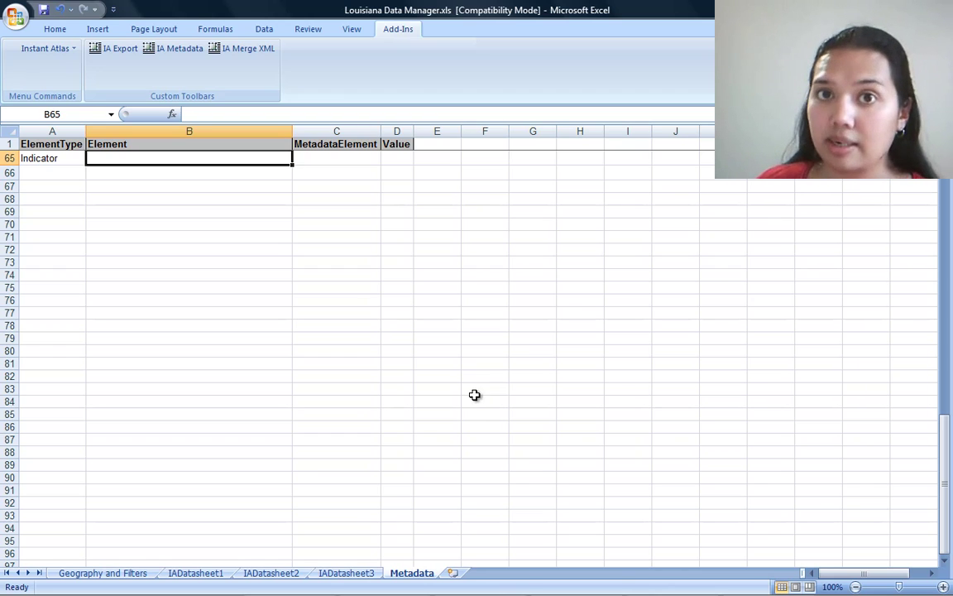
# Copy the 'Population per Square Mile' title from IADatasheet1 C2 into Metadata cell B65.
pyautogui.click(219, 577)
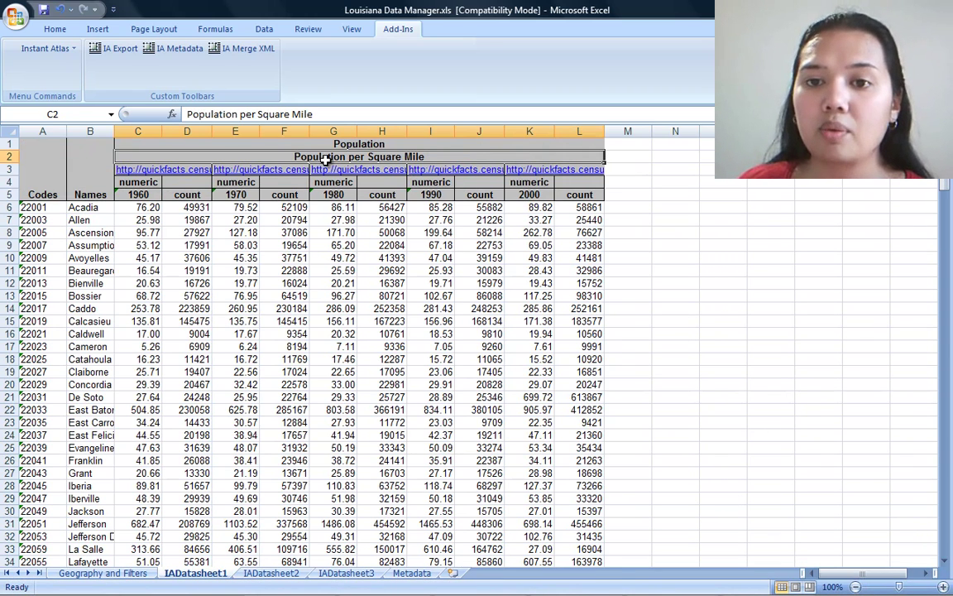
pyautogui.click(322, 113)
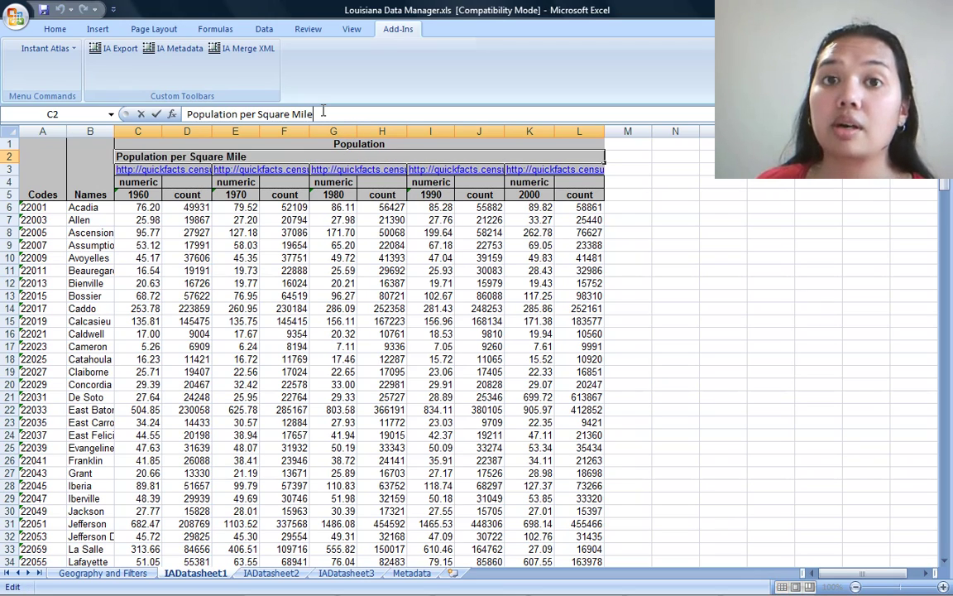
pyautogui.moveTo(327, 114); pyautogui.dragTo(184, 113)
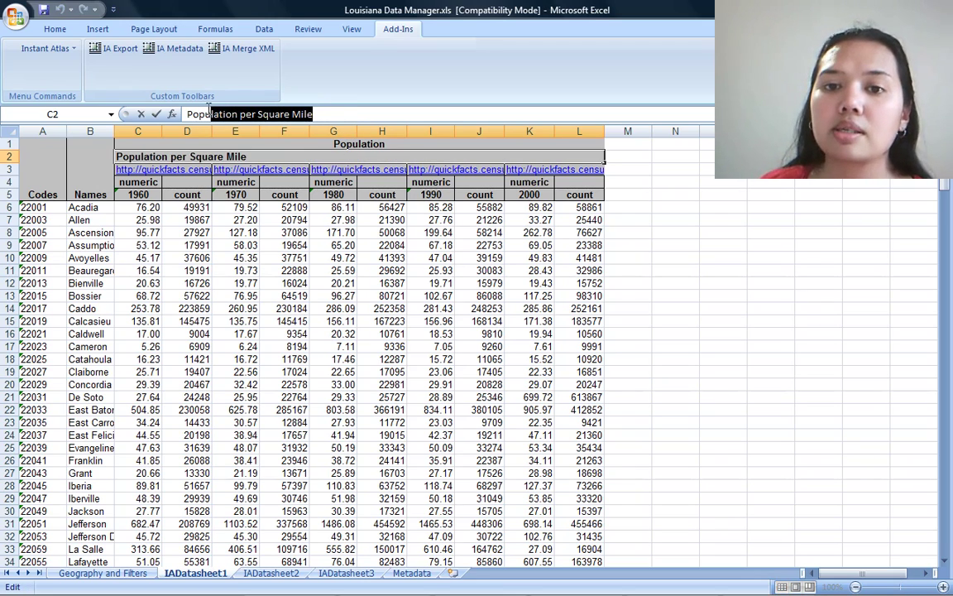
pyautogui.rightClick(269, 107)
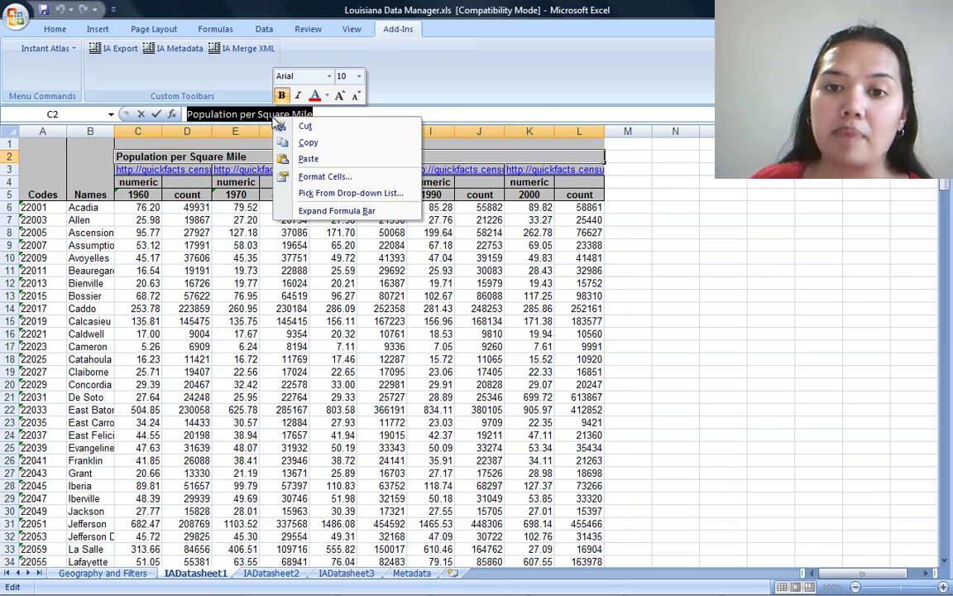
pyautogui.click(282, 139)
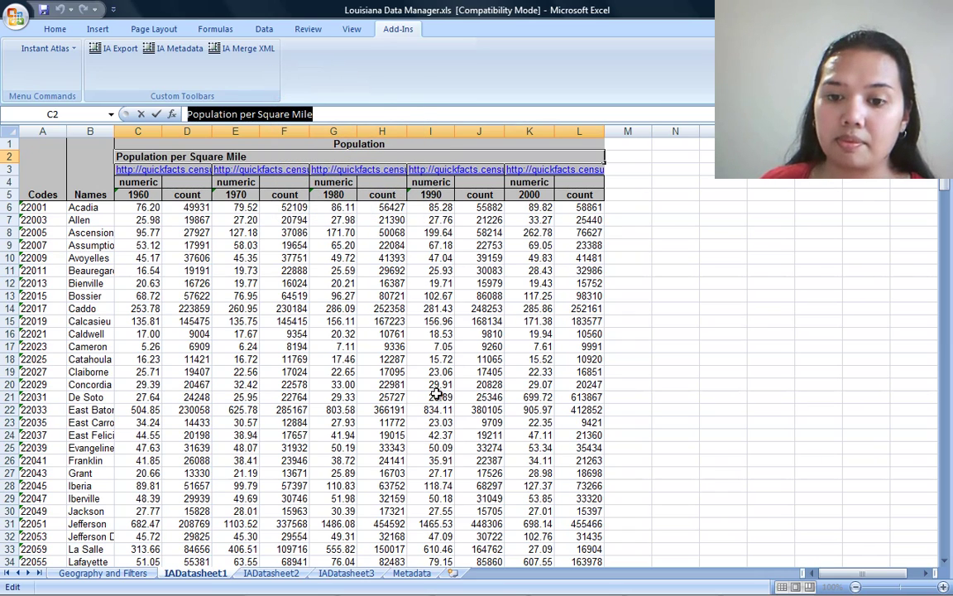
pyautogui.click(411, 573)
pyautogui.rightClick(194, 161)
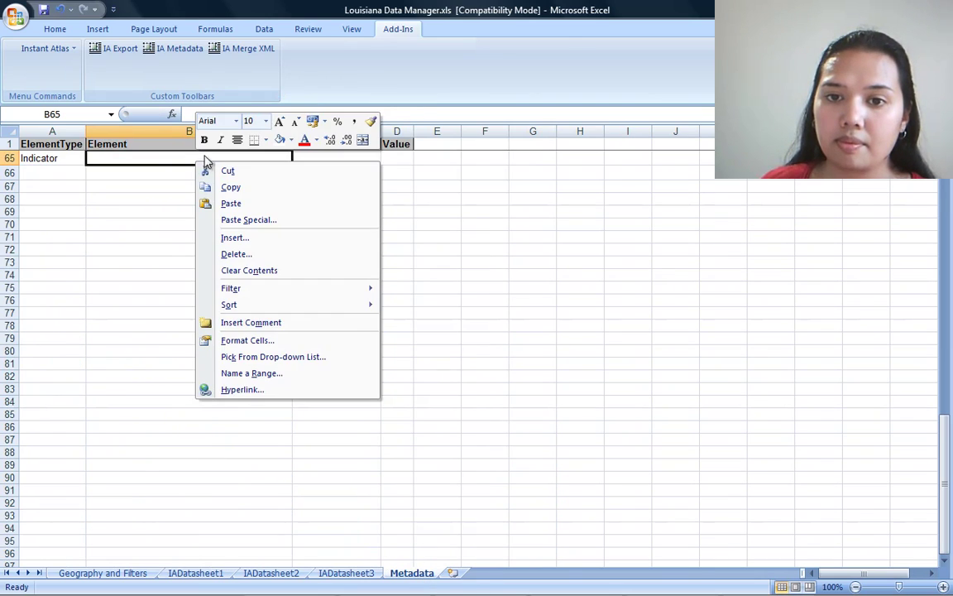
pyautogui.click(249, 206)
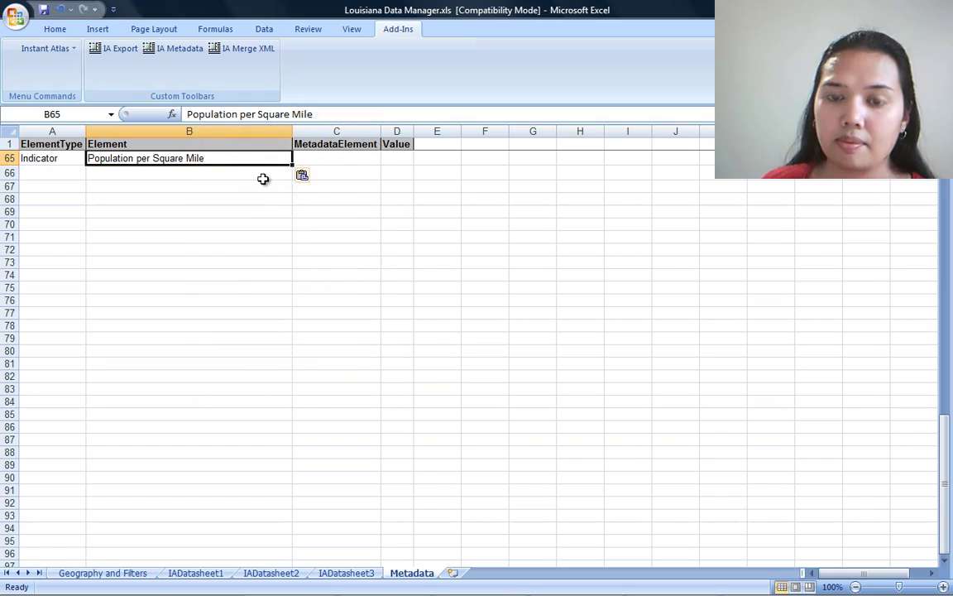
# Enter minChartValue in C65 with a value of 0 in D65.
pyautogui.click(337, 161)
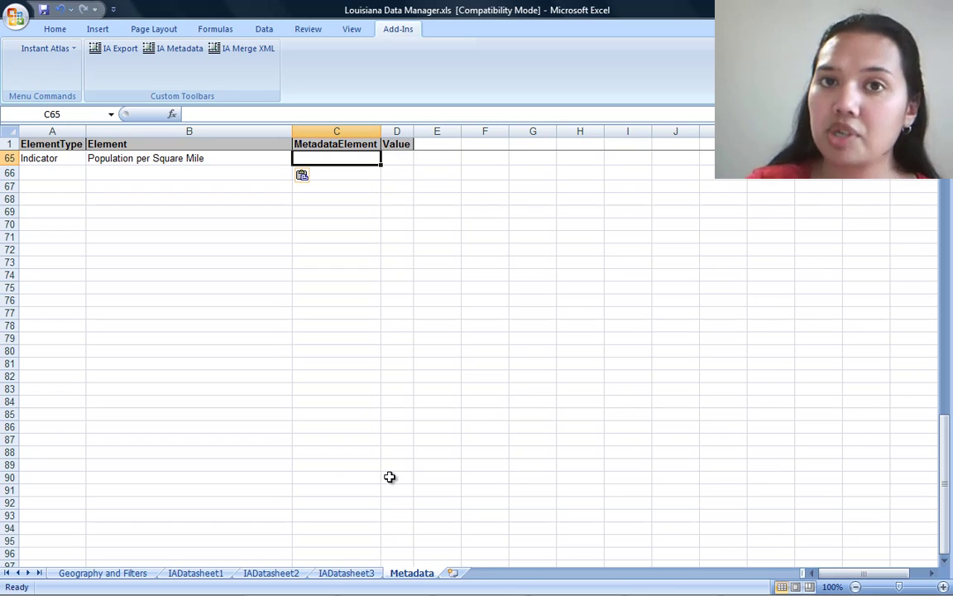
pyautogui.write('min')
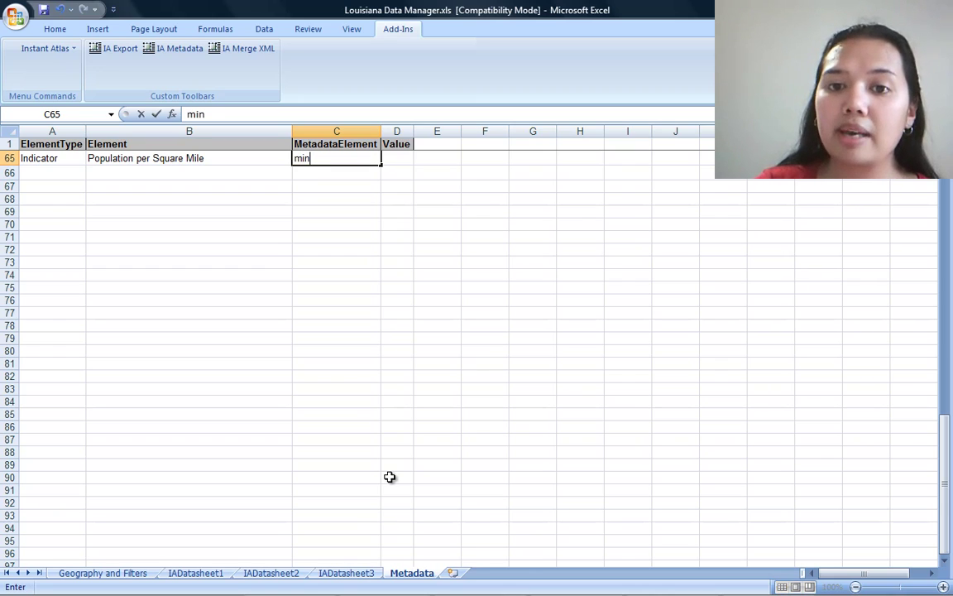
pyautogui.write('/chart')
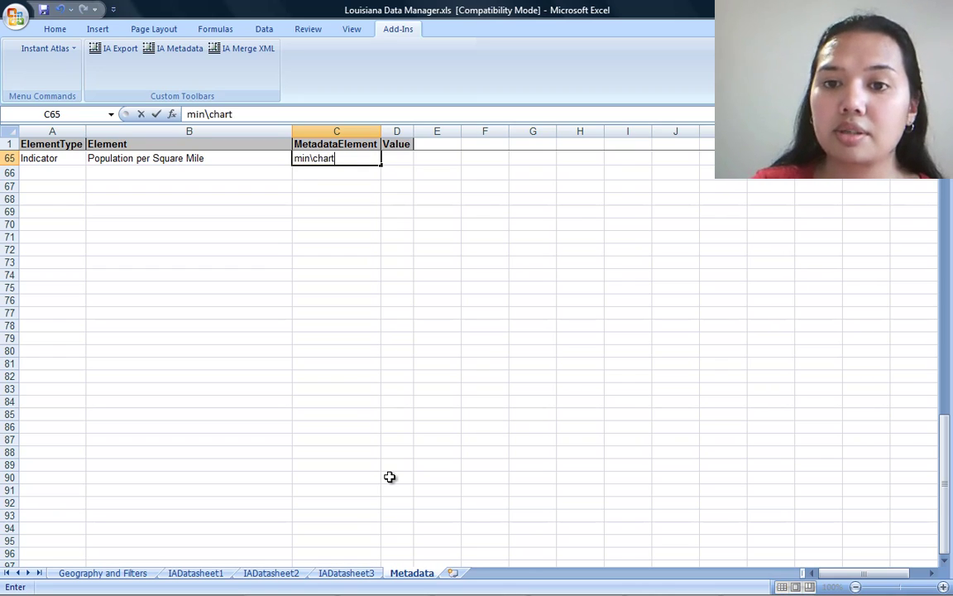
pyautogui.press('BackSpace')
pyautogui.press('BackSpace')
pyautogui.press('BackSpace')
pyautogui.press('BackSpace')
pyautogui.press('BackSpace')
pyautogui.press('BackSpace')
pyautogui.write('C')
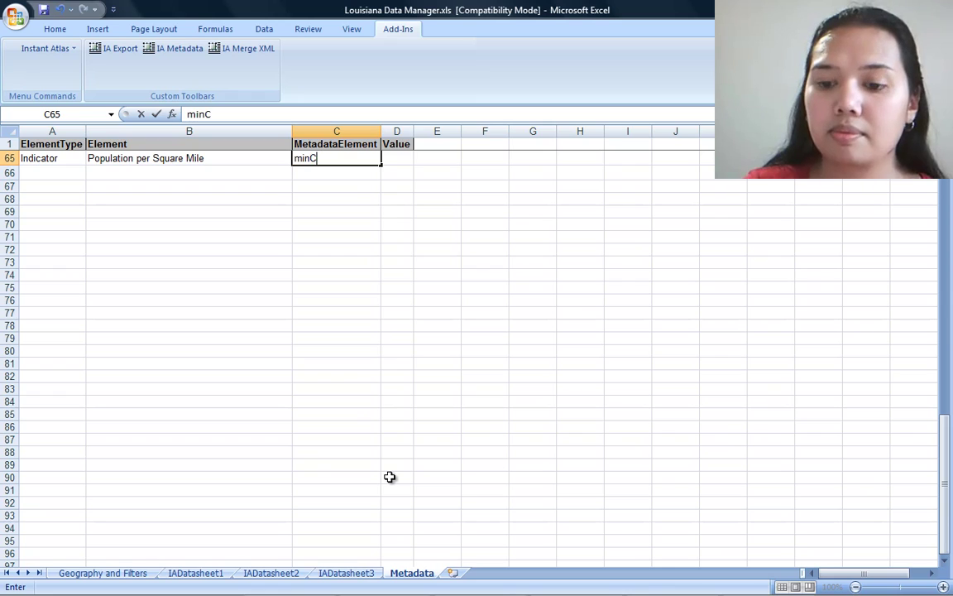
pyautogui.write('hartValue')
pyautogui.press('Tab')
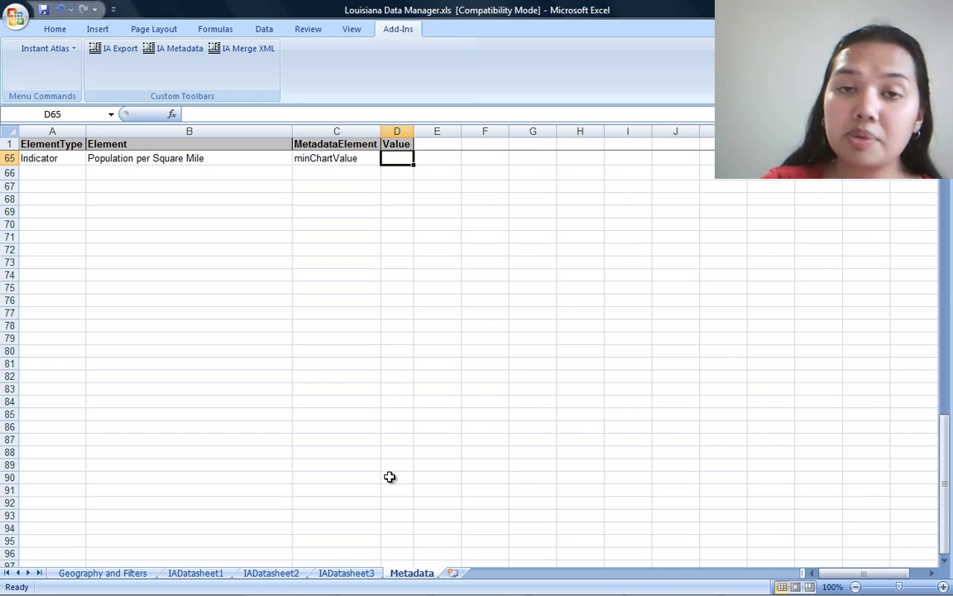
pyautogui.write('0')
pyautogui.press('Return')
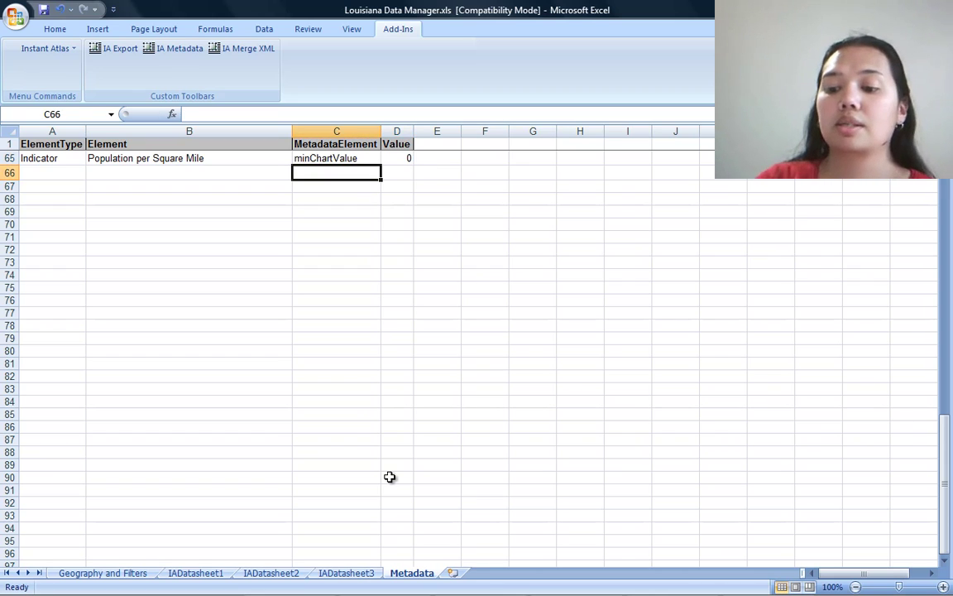
# Enter Indicator as the ElementType in A66.
pyautogui.press('Left')
pyautogui.press('Left')
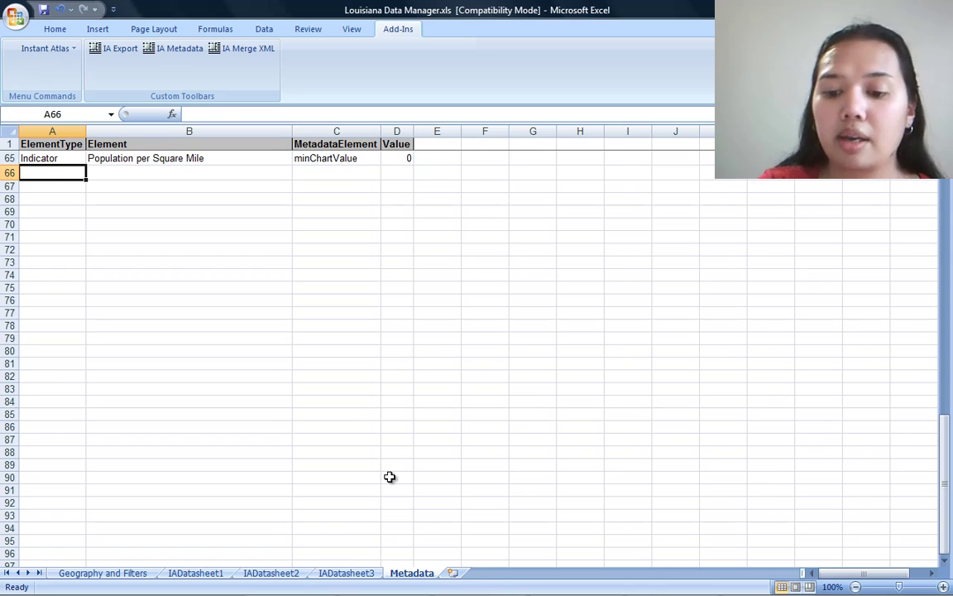
pyautogui.write('Indicator')
pyautogui.press('Tab')
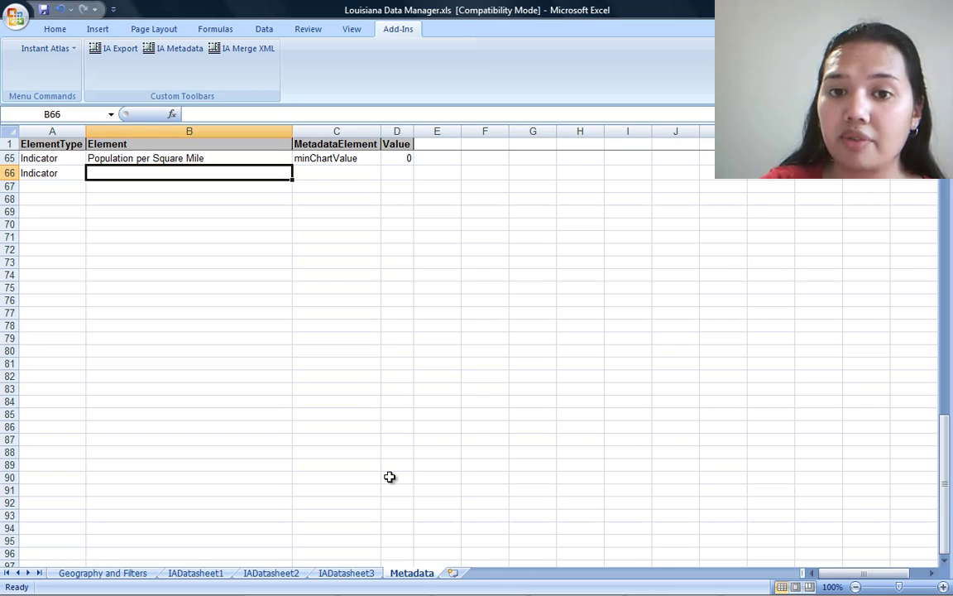
# Copy 'Population per Square Mile' from B65 into B66.
pyautogui.press('Up')
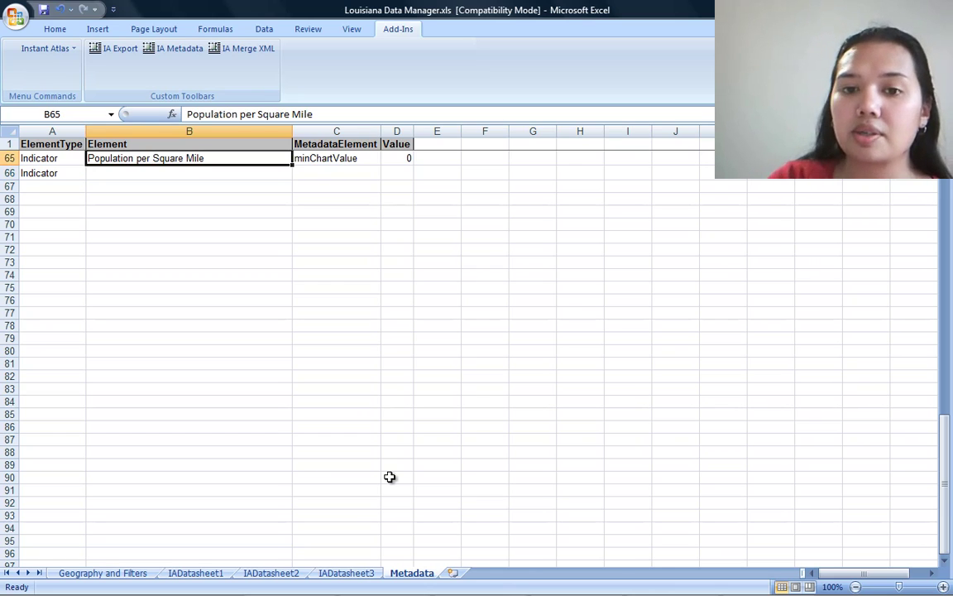
pyautogui.rightClick(230, 158)
pyautogui.click(264, 180)
pyautogui.click(165, 176)
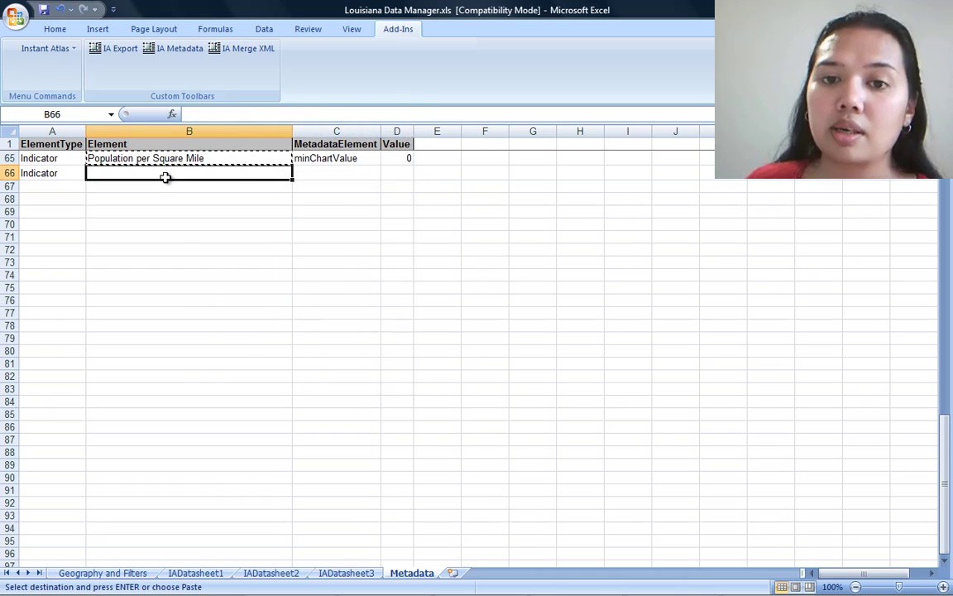
pyautogui.rightClick(166, 176)
pyautogui.click(213, 219)
pyautogui.click(247, 184)
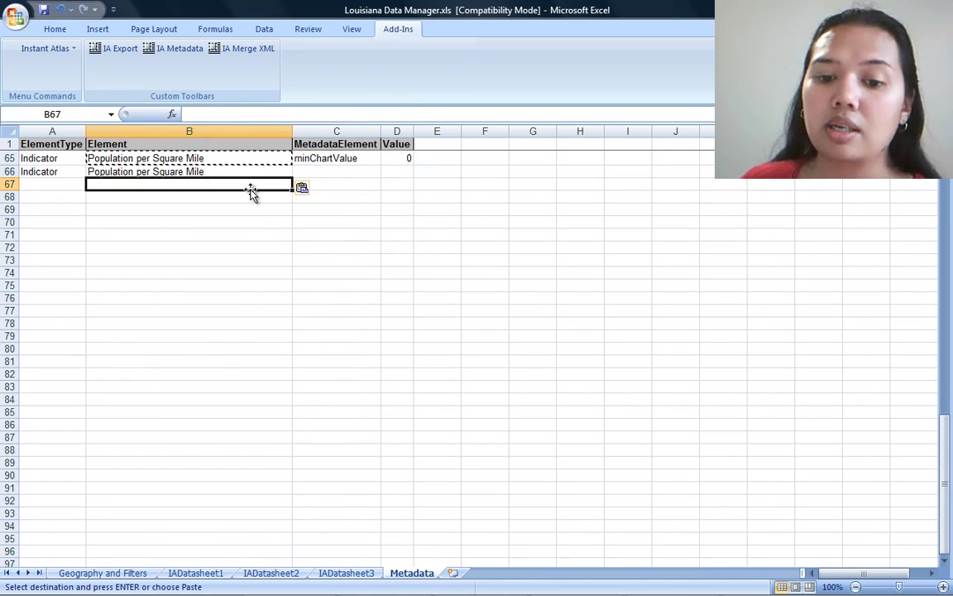
pyautogui.press('Escape')
# Enter maxChartValue in C66 with a value of 3600 in D66.
pyautogui.click(307, 171)
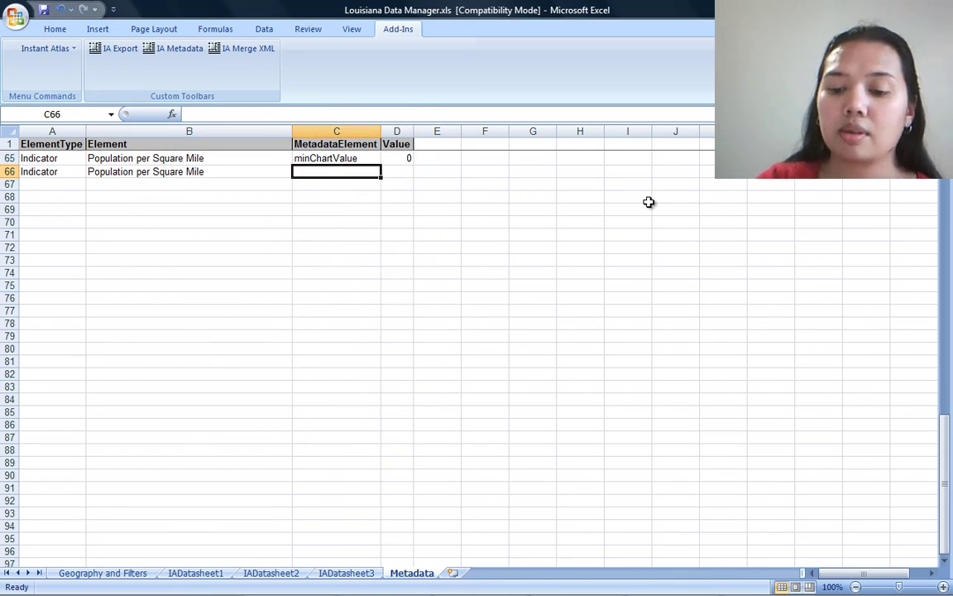
pyautogui.write('max')
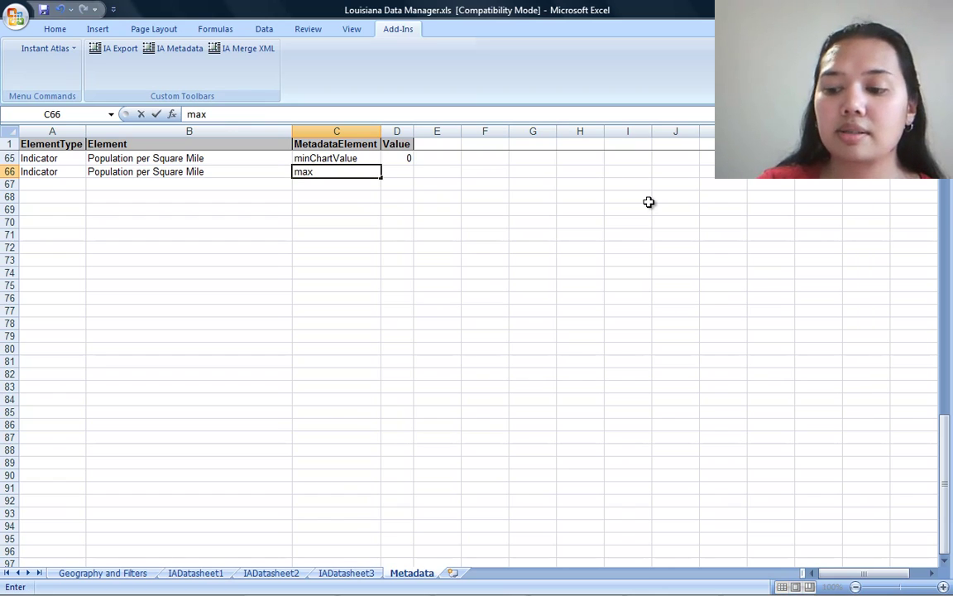
pyautogui.write('Chartv')
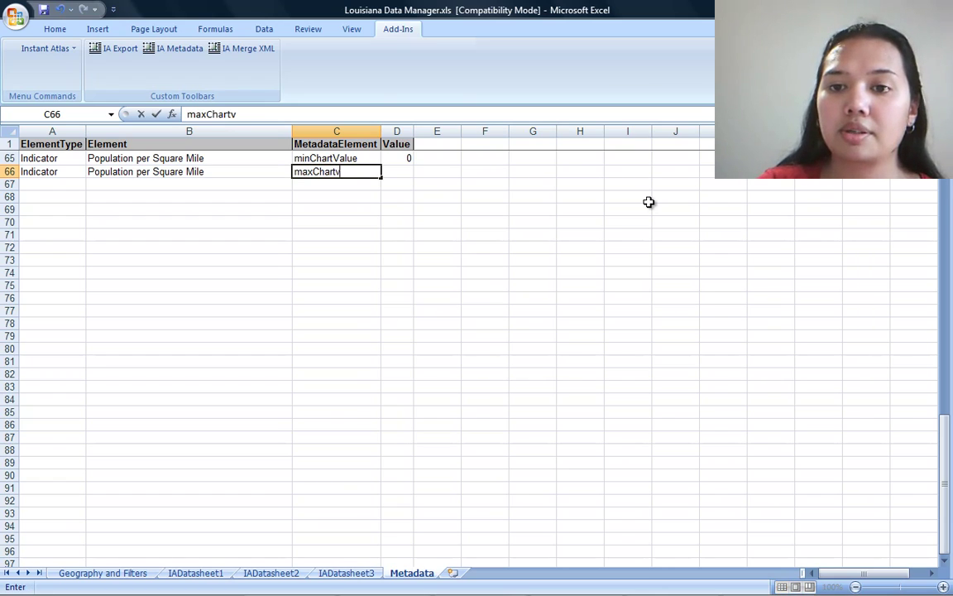
pyautogui.press('BackSpace')
pyautogui.write('Value')
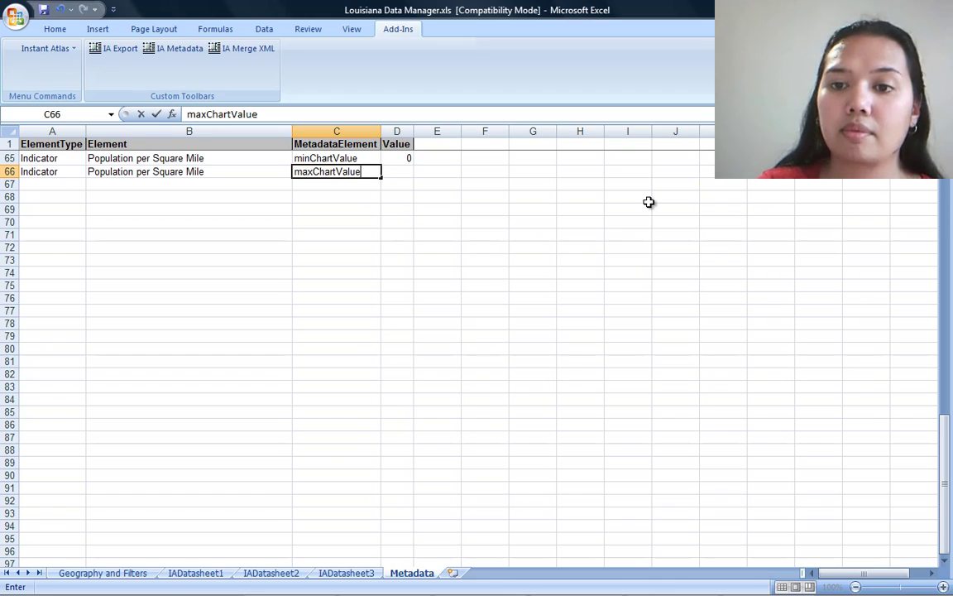
pyautogui.press('Tab')
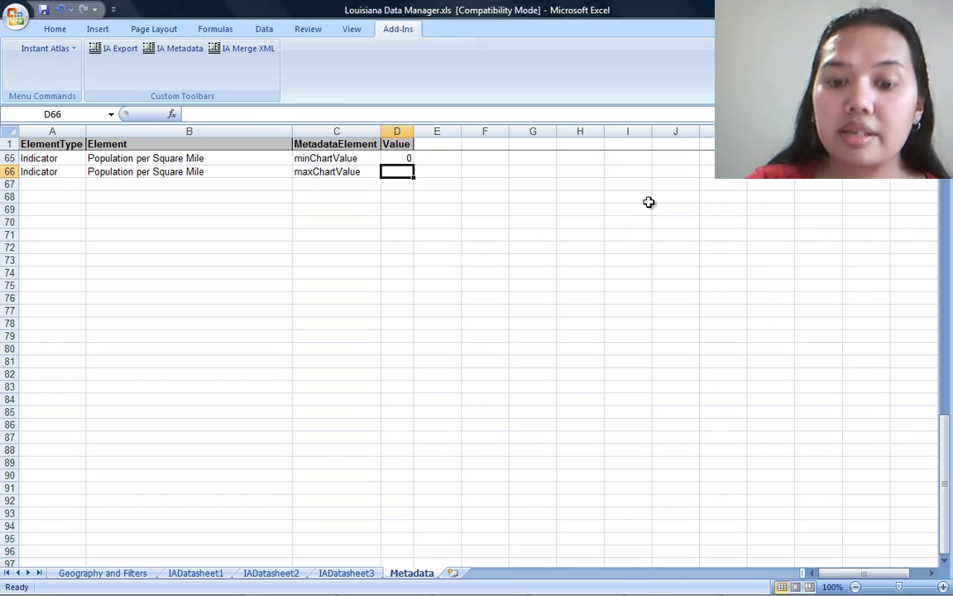
pyautogui.write('3600')
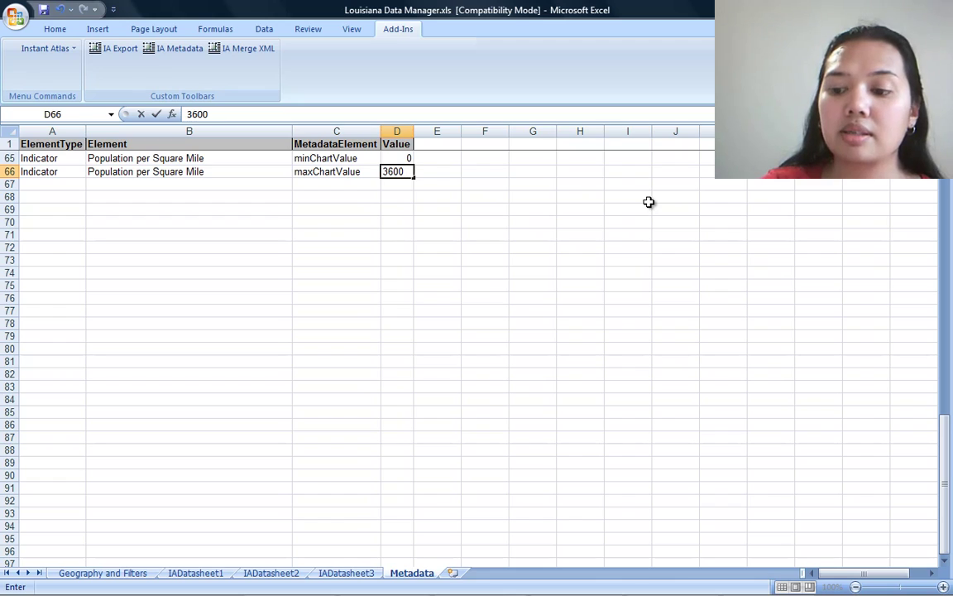
pyautogui.press('Return')
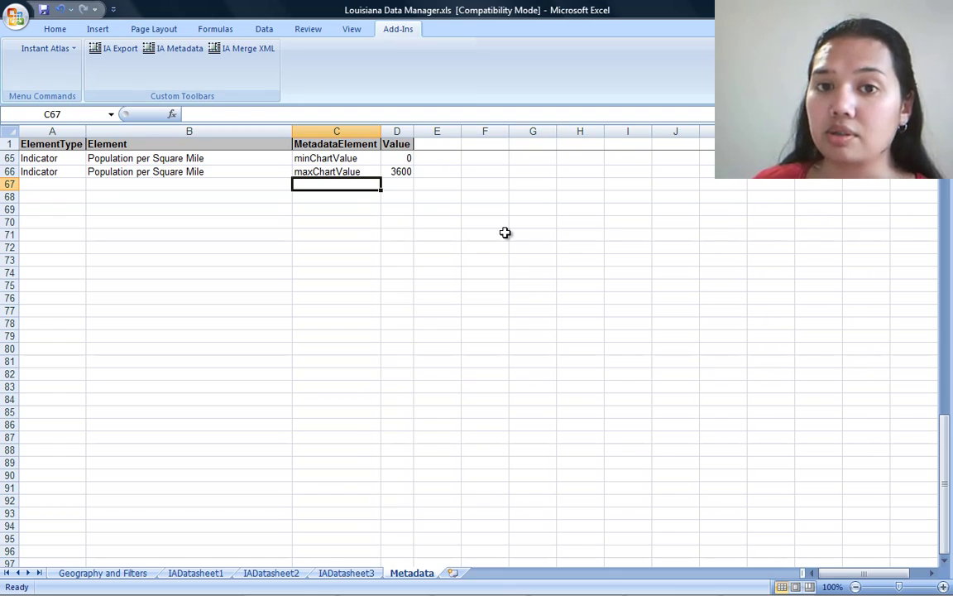
# Export the data with IA Export as data.xml, overwriting the existing data files.
pyautogui.click(118, 49)
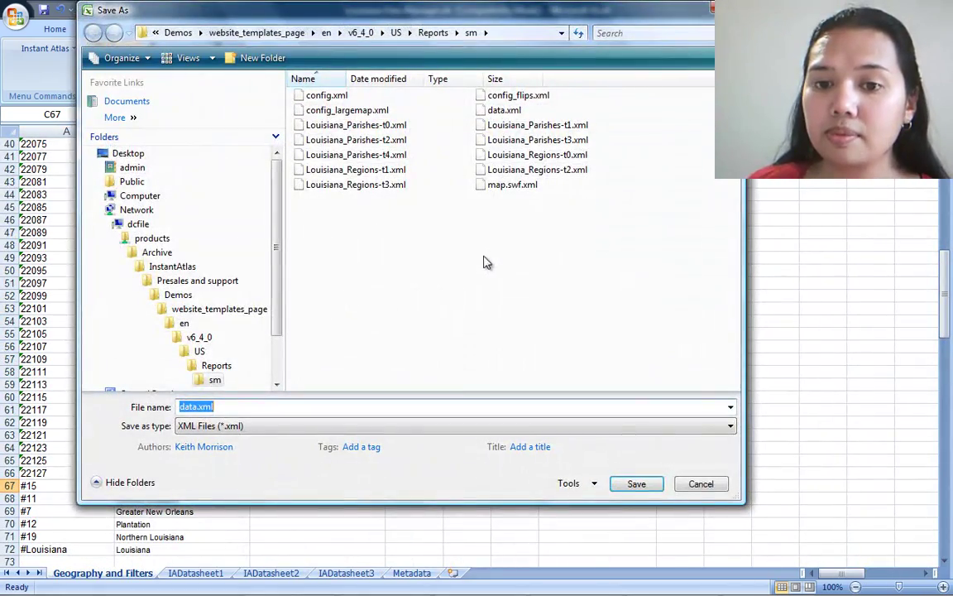
pyautogui.click(249, 404)
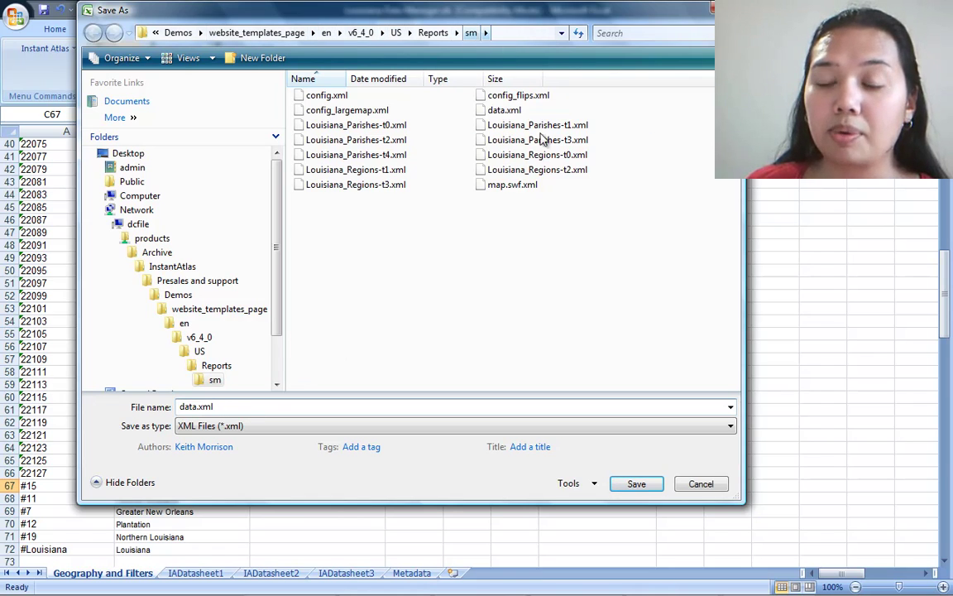
pyautogui.click(632, 485)
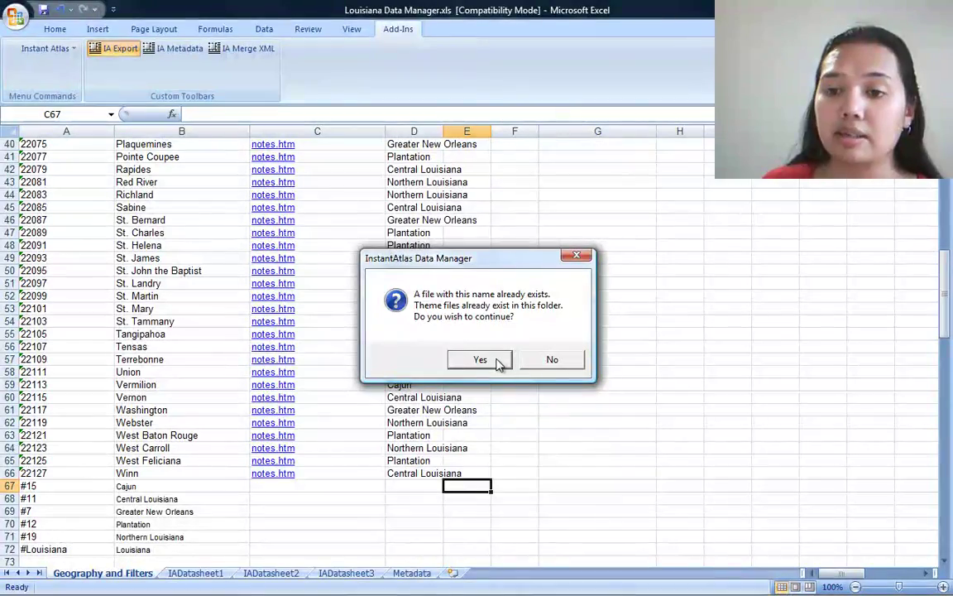
pyautogui.click(499, 363)
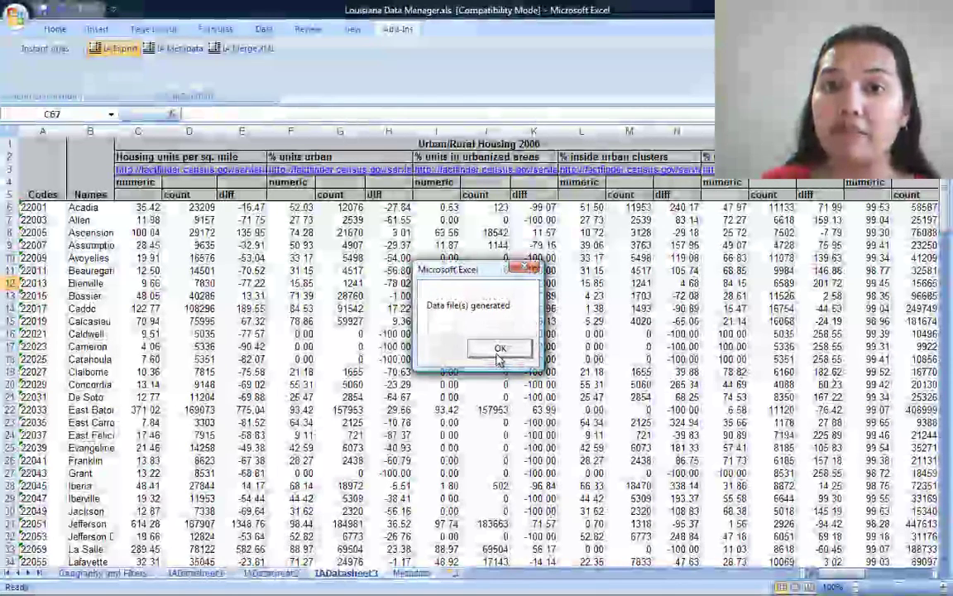
pyautogui.click(500, 349)
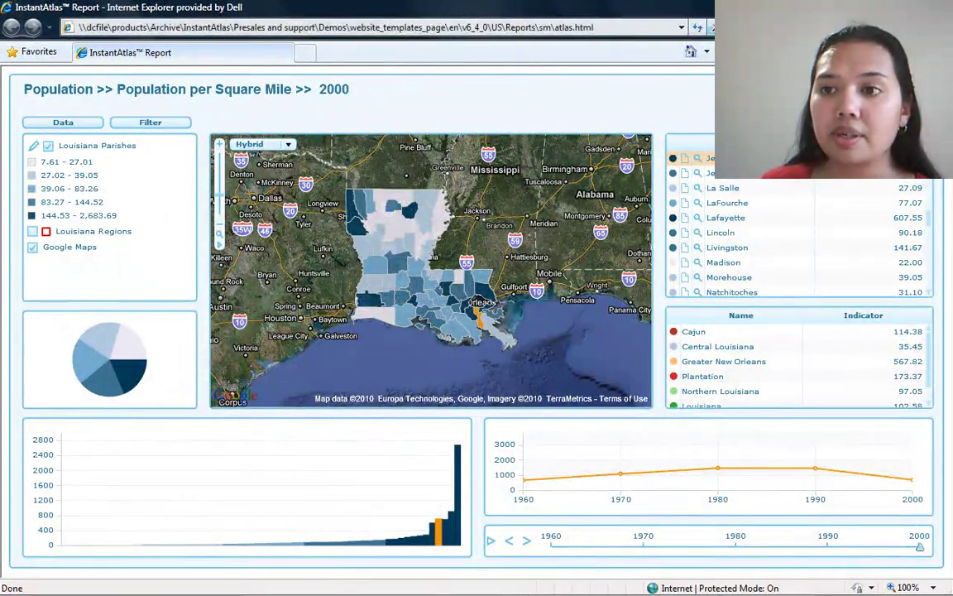
# Refresh the report in Internet Explorer and play the timeline with the 0–3600 bar scale.
pyautogui.click(696, 28)
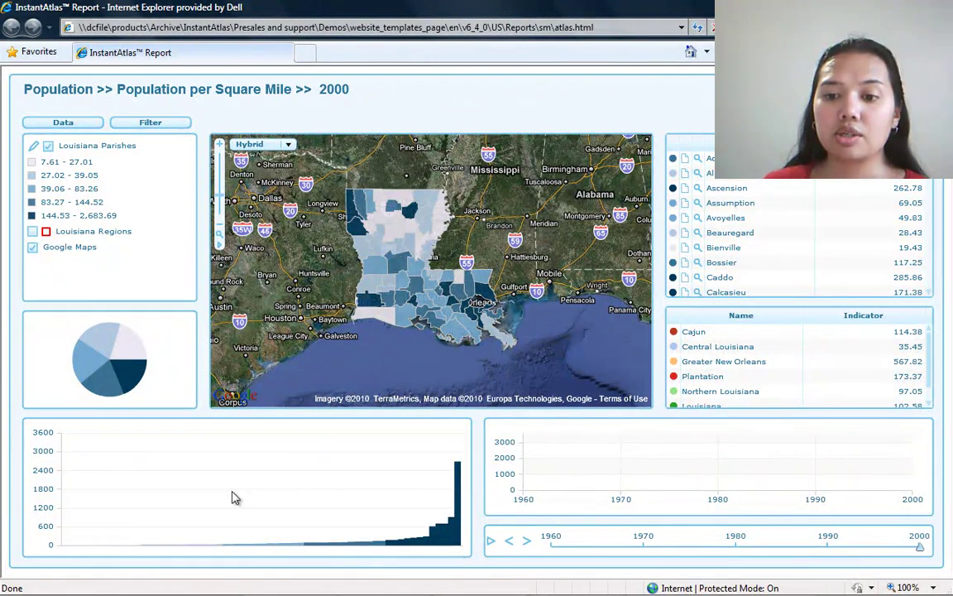
pyautogui.click(491, 545)
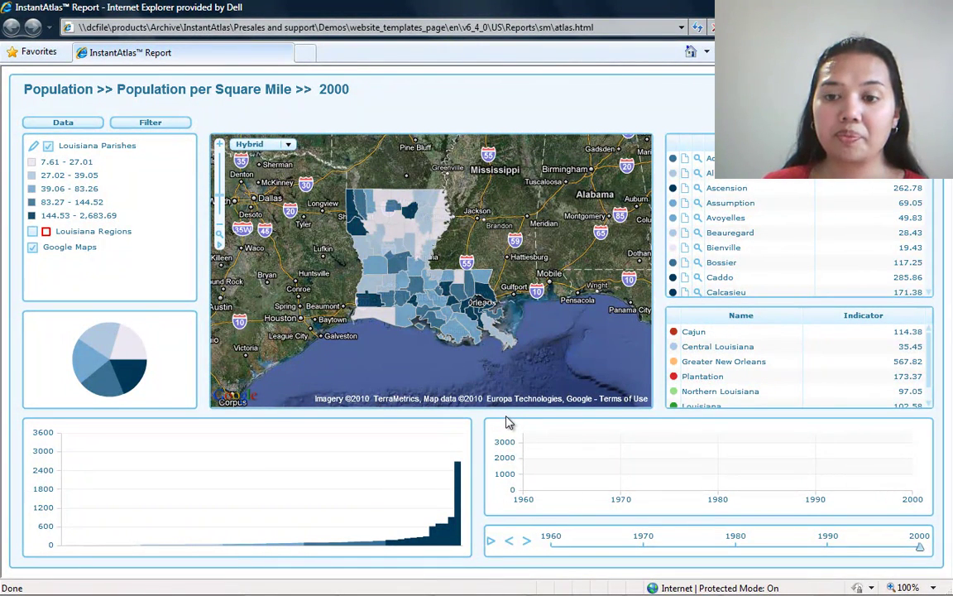
# Highlight LaFourche parish, play the timeline from 1960, then return to the Excel workbook.
pyautogui.click(480, 329)
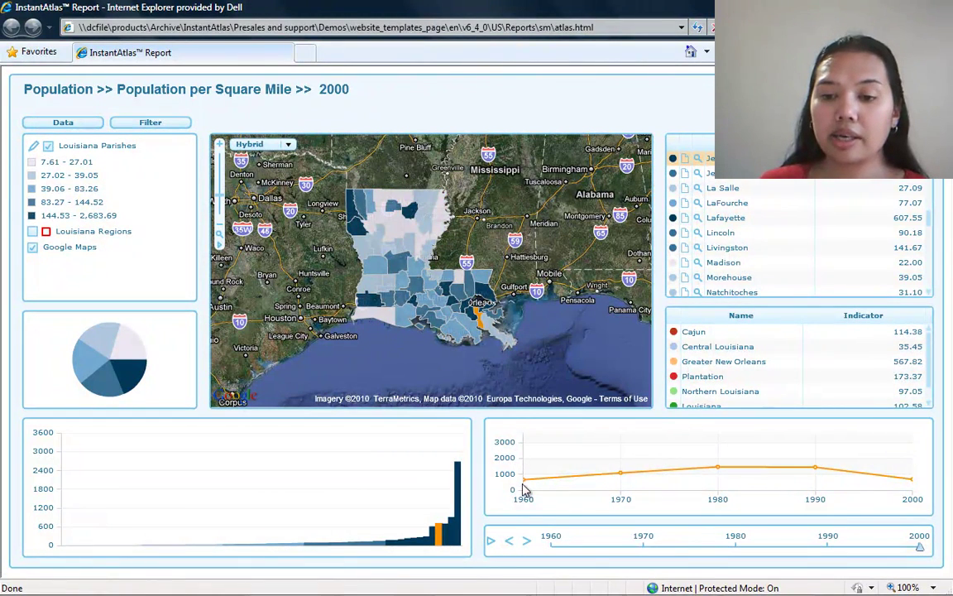
pyautogui.click(493, 542)
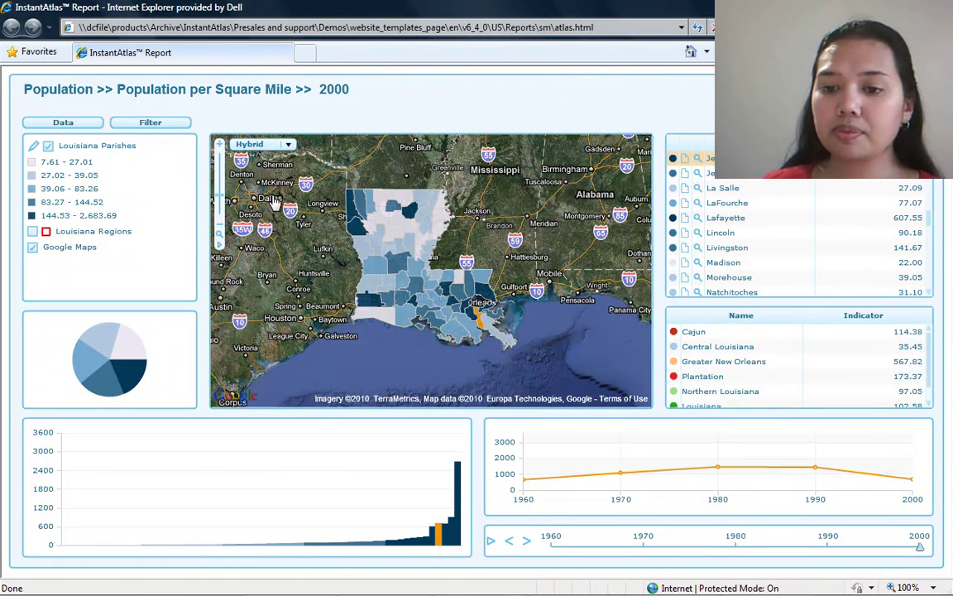
pyautogui.moveTo(778, 583)
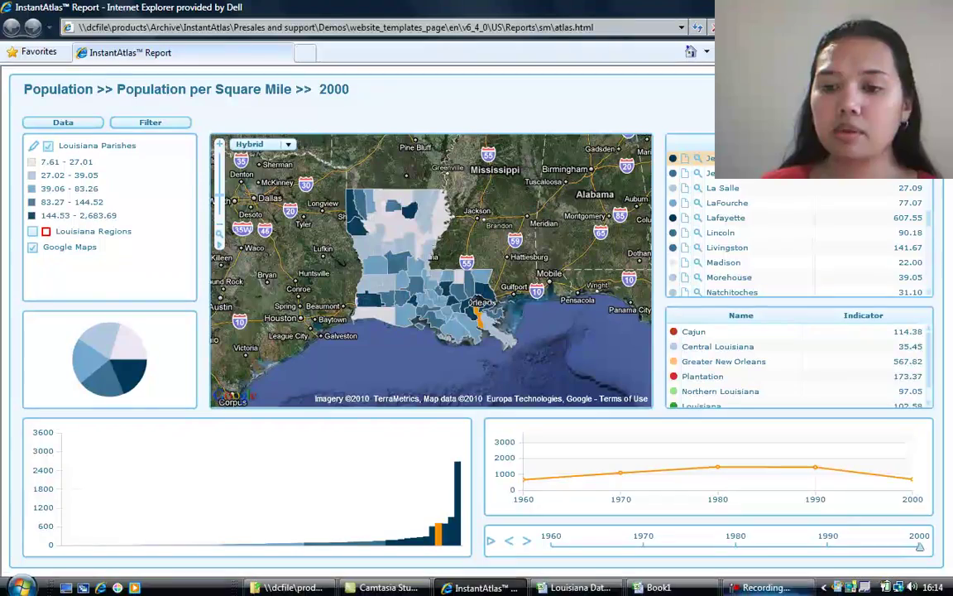
pyautogui.click(579, 584)
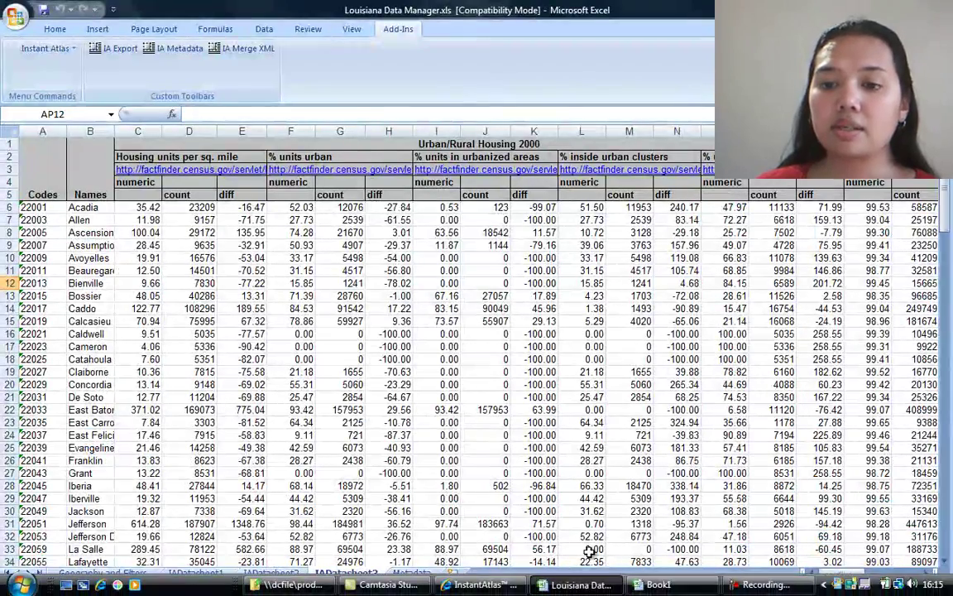
# On the Metadata sheet, enter Indicator as the ElementType in A67.
pyautogui.click(412, 575)
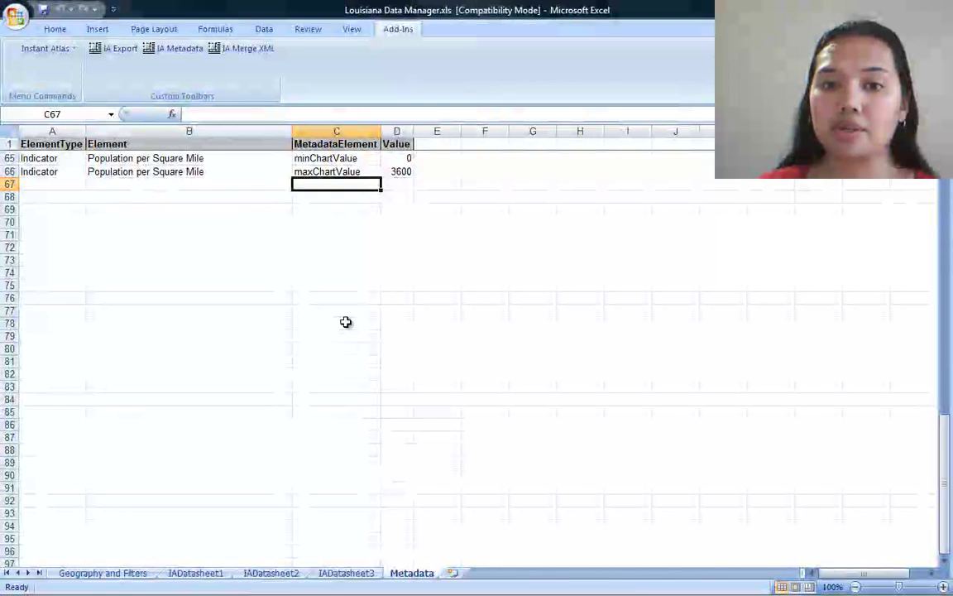
pyautogui.click(83, 185)
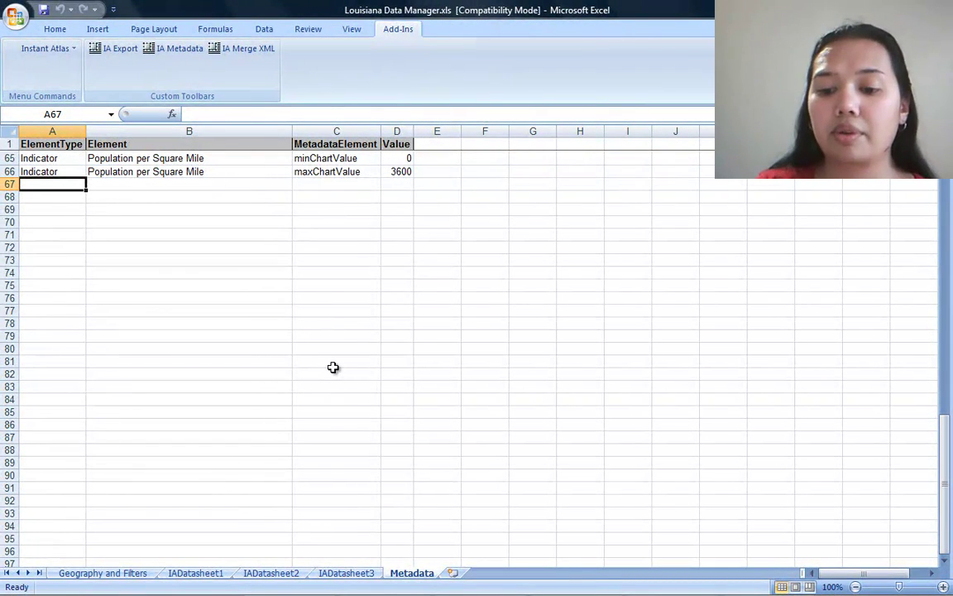
pyautogui.write('Indicator')
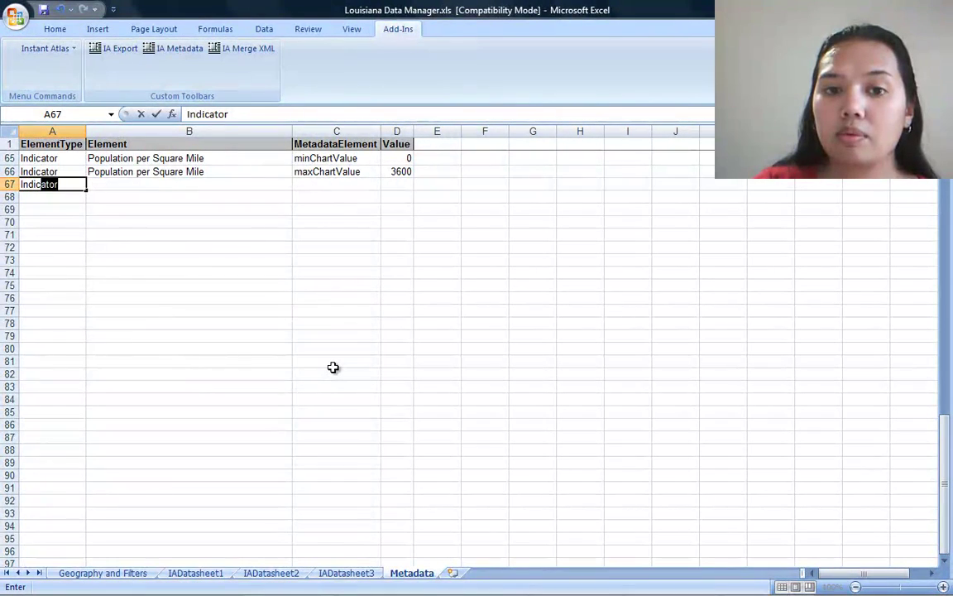
pyautogui.press('Tab')
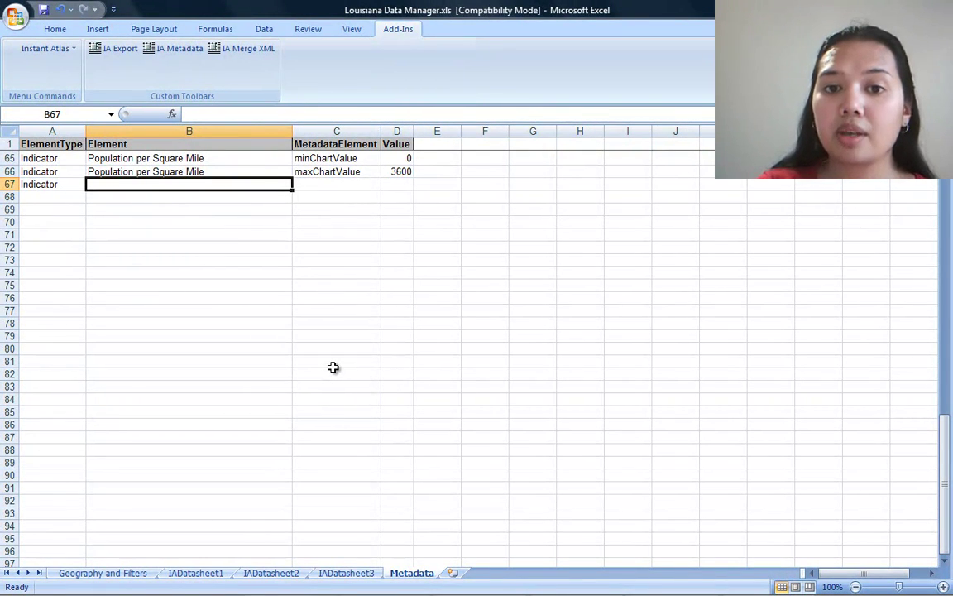
# Copy 'Population per Square Mile' from B66 into B67.
pyautogui.click(265, 171)
pyautogui.rightClick(271, 173)
pyautogui.click(293, 198)
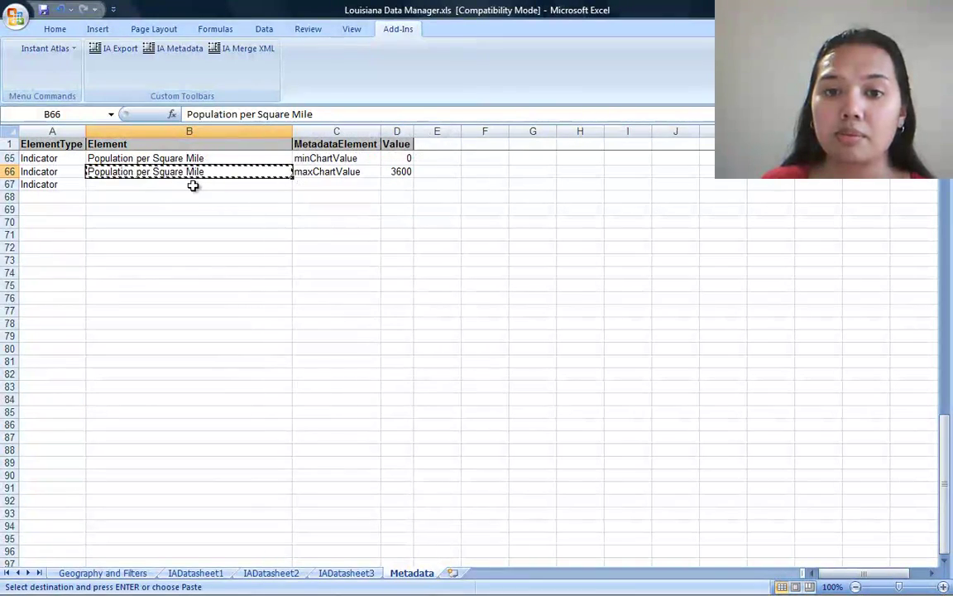
pyautogui.click(191, 195)
pyautogui.rightClick(192, 196)
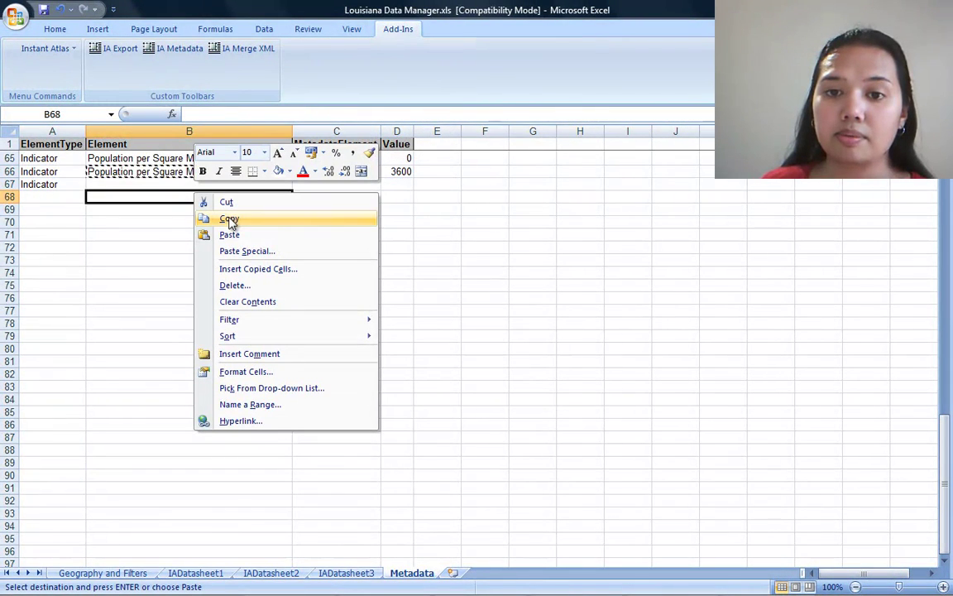
pyautogui.click(149, 184)
pyautogui.rightClick(150, 185)
pyautogui.click(191, 226)
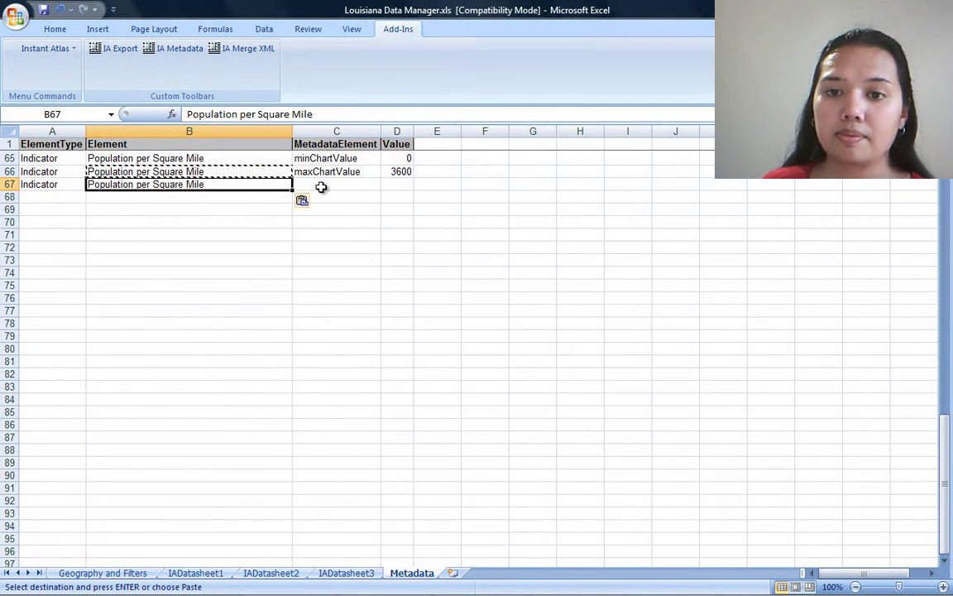
pyautogui.click(329, 182)
pyautogui.press('Escape')
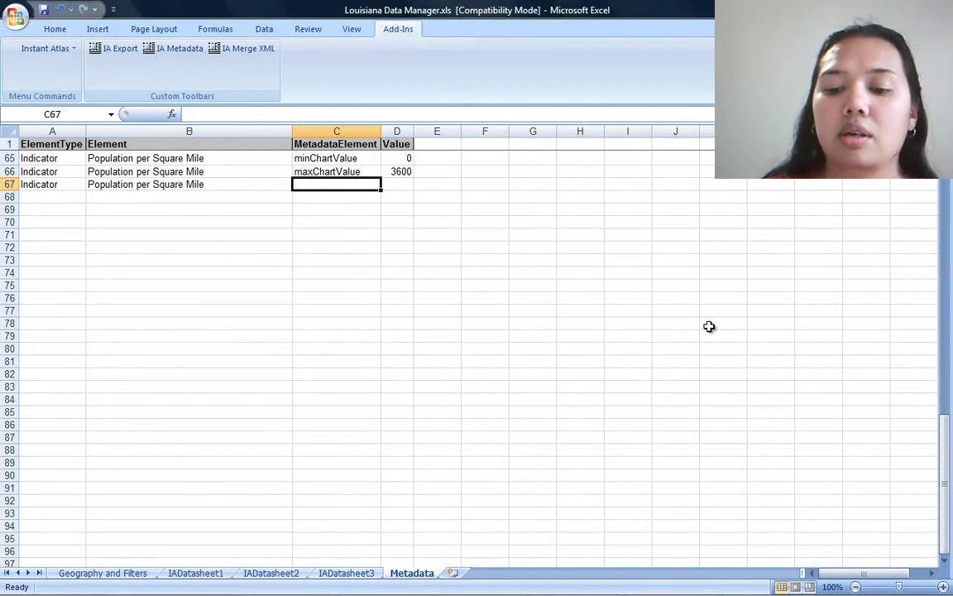
# Enter customBreaks in C67 and 0;100;500;2000;3600;5000 in a widened column D.
pyautogui.write('custom')
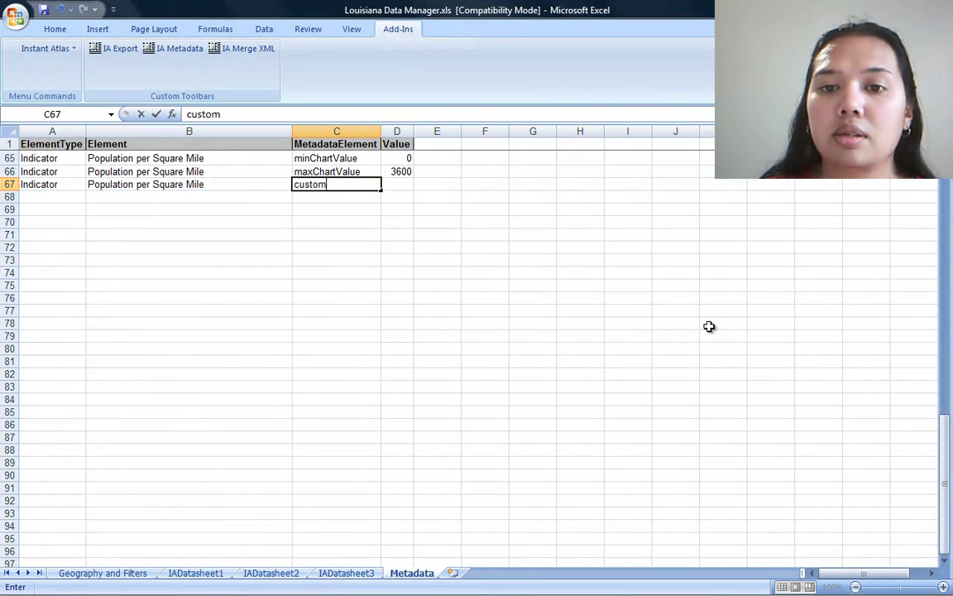
pyautogui.write('Break')
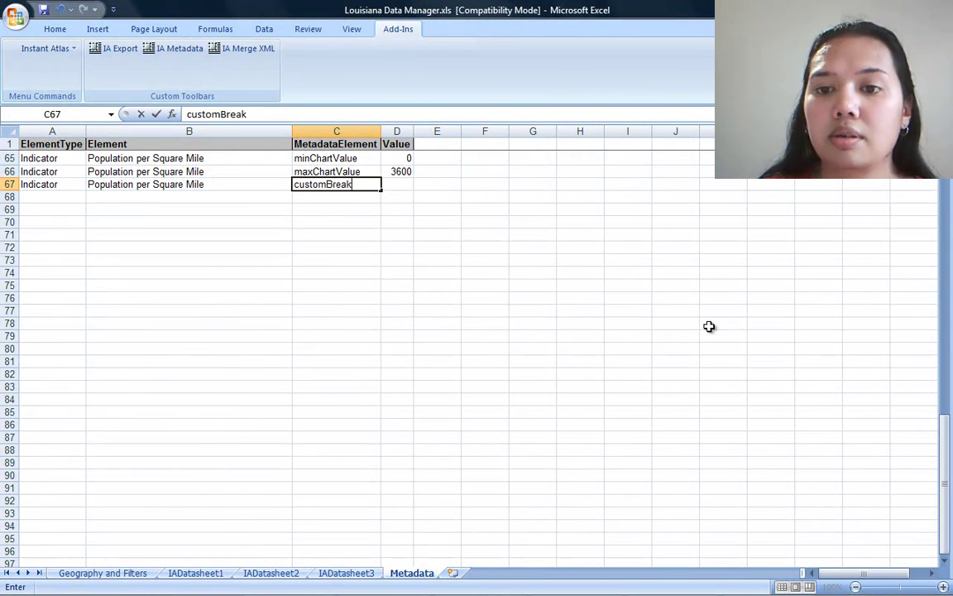
pyautogui.write('s')
pyautogui.press('Tab')
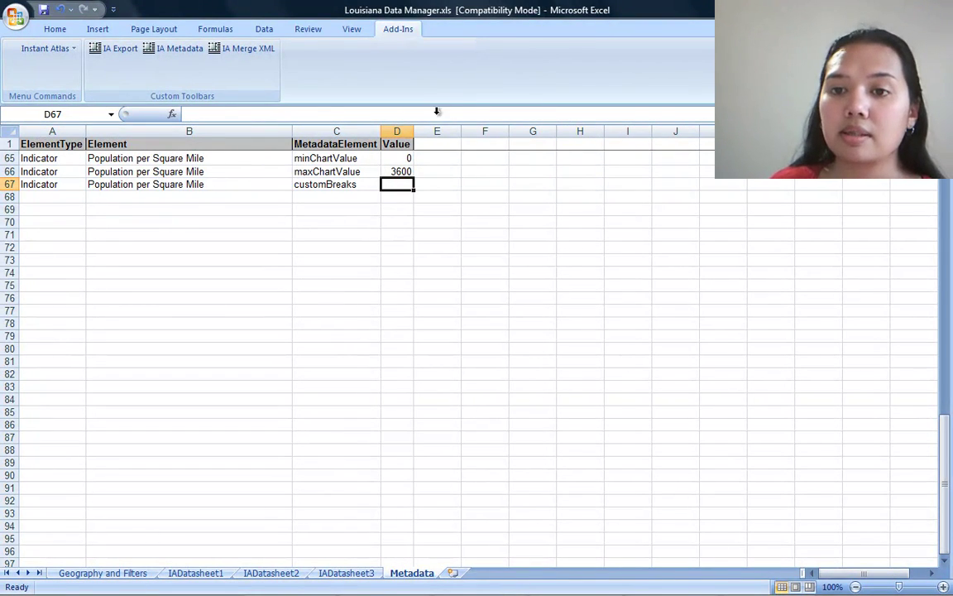
pyautogui.moveTo(414, 134); pyautogui.dragTo(567, 134)
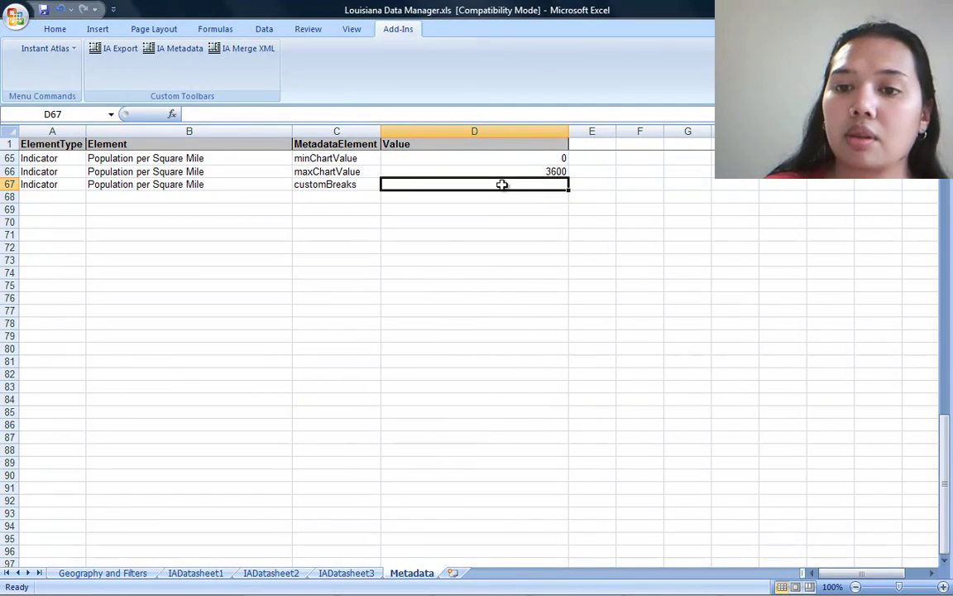
pyautogui.write('0;')
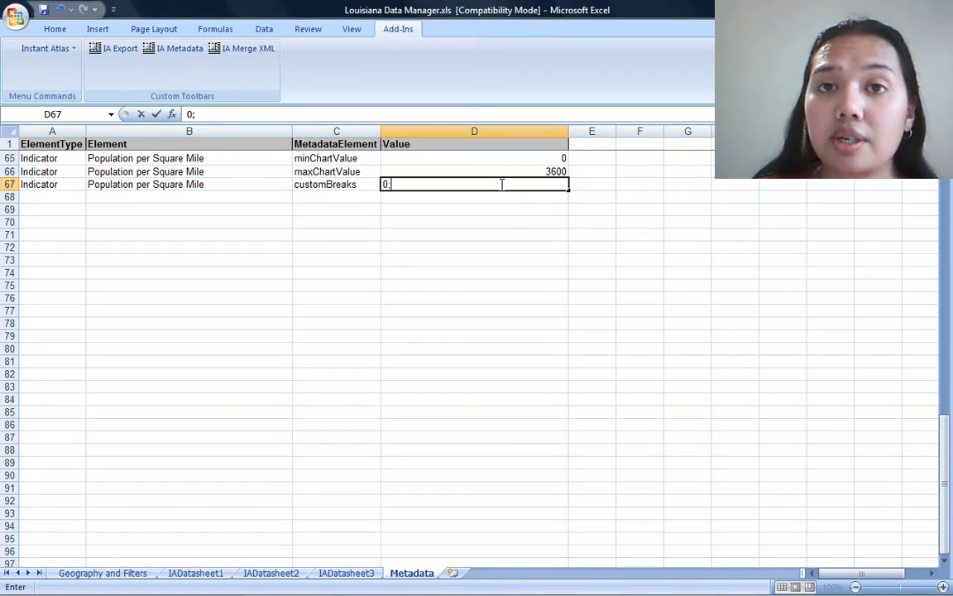
pyautogui.write('1')
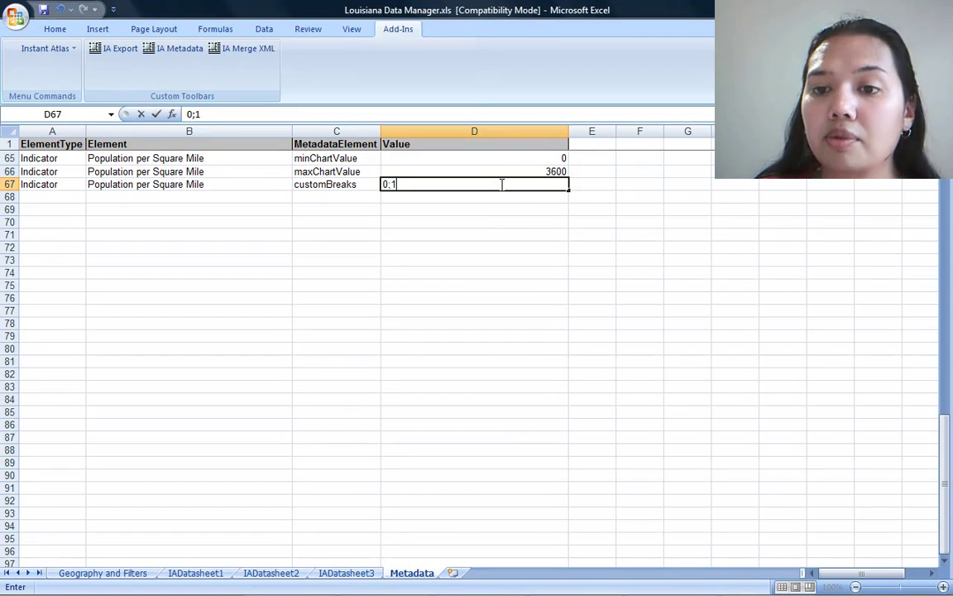
pyautogui.write('00')
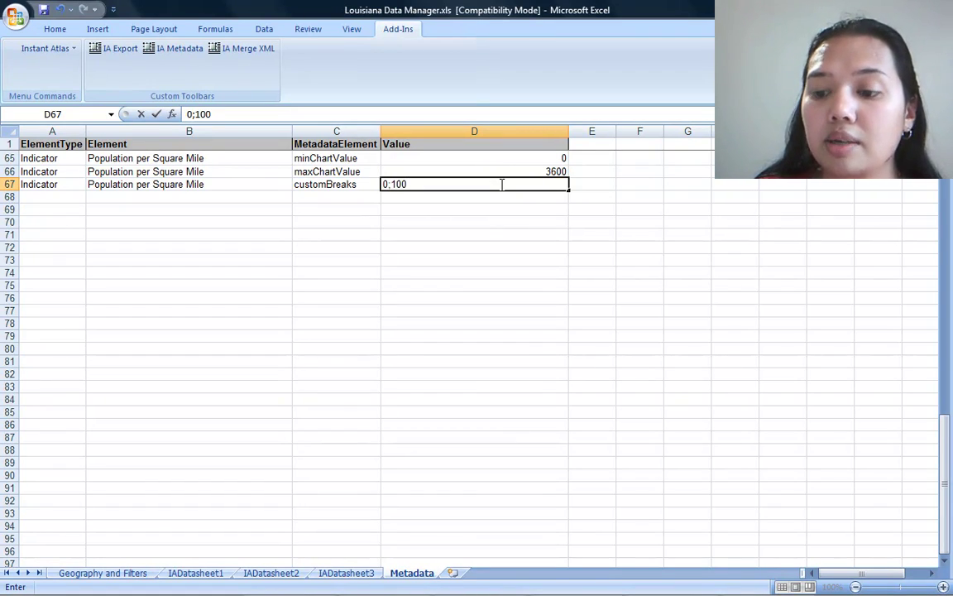
pyautogui.write(';5')
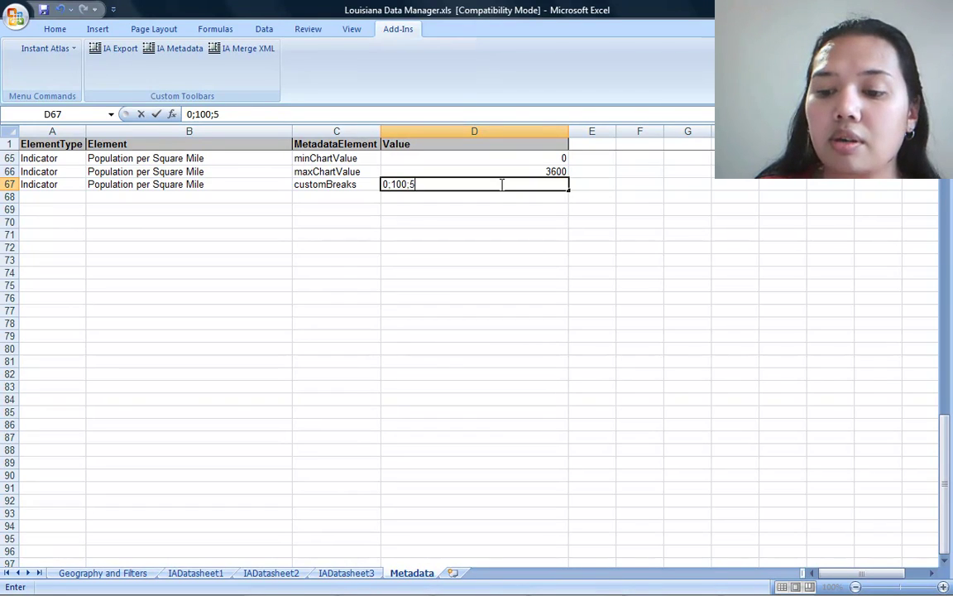
pyautogui.write('00;')
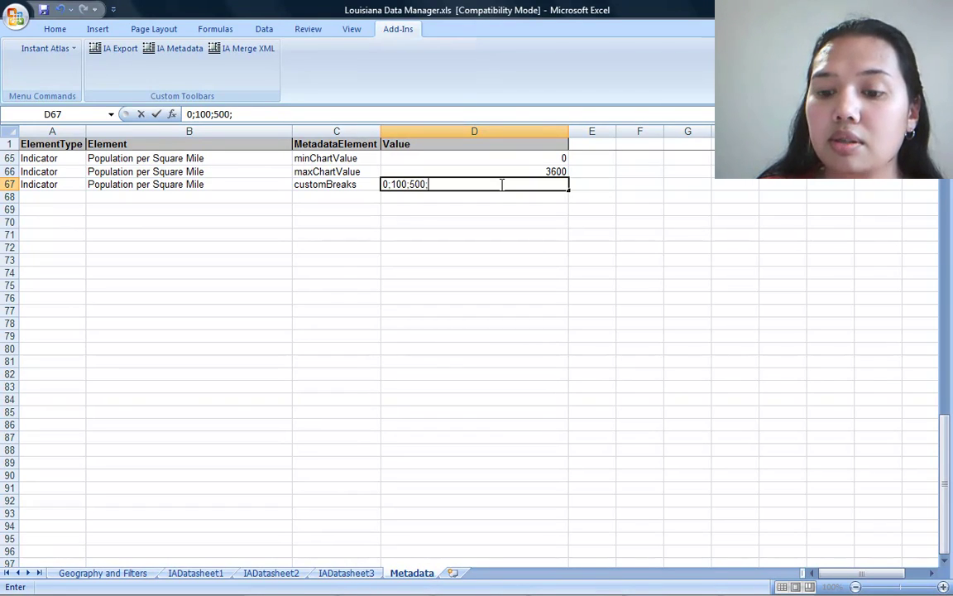
pyautogui.write('20000;')
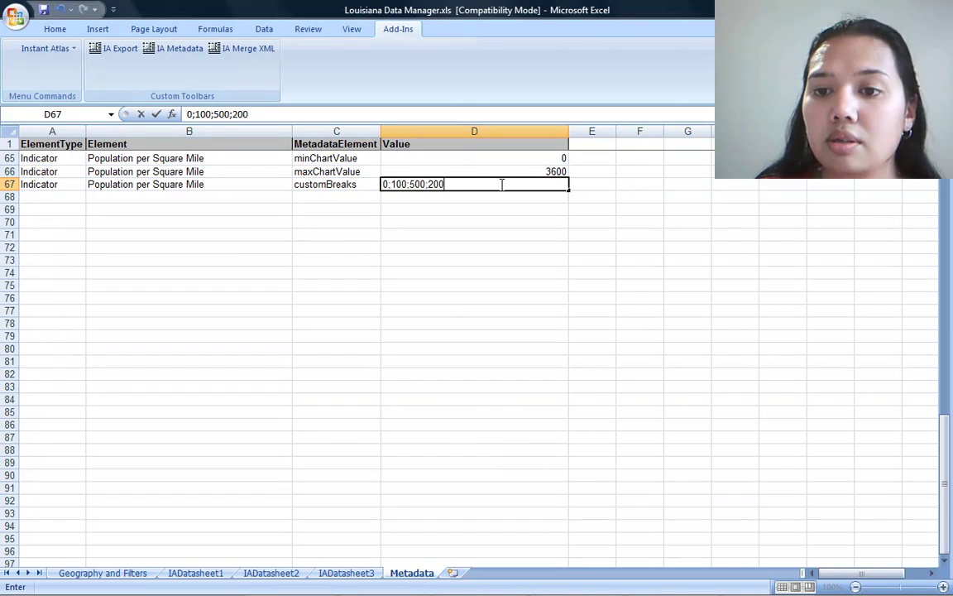
pyautogui.press('BackSpace')
pyautogui.press('BackSpace')
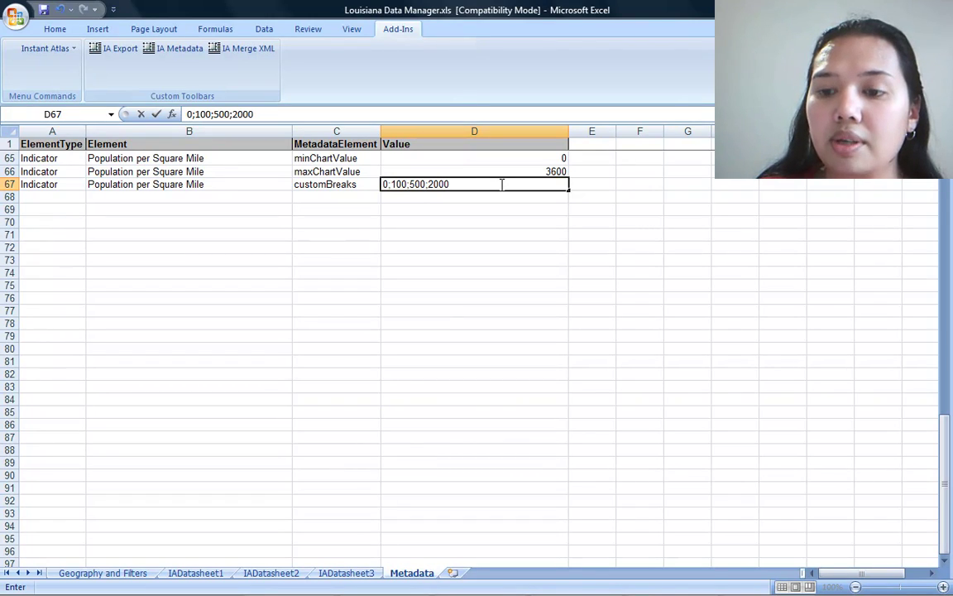
pyautogui.write(';')
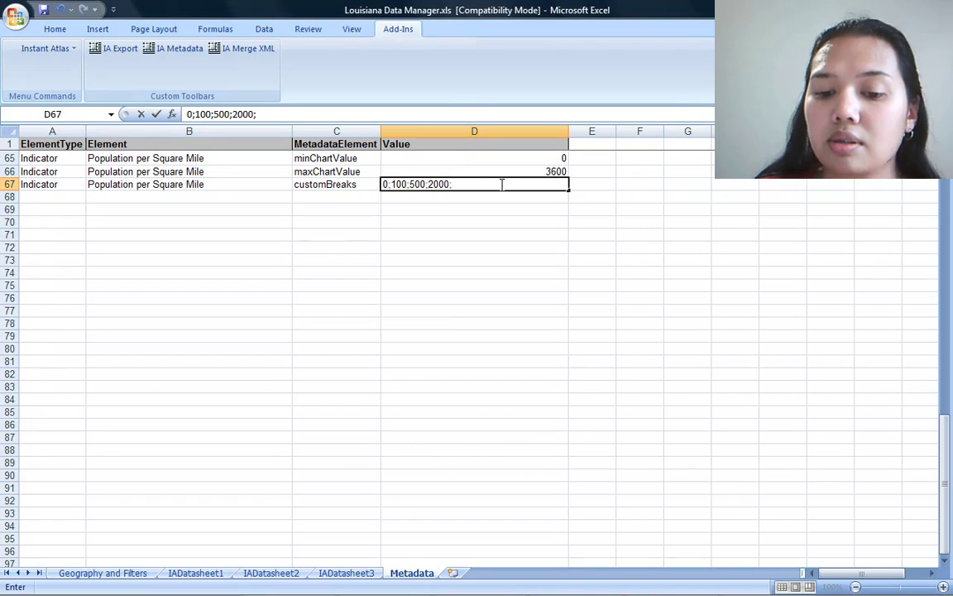
pyautogui.write('3600')
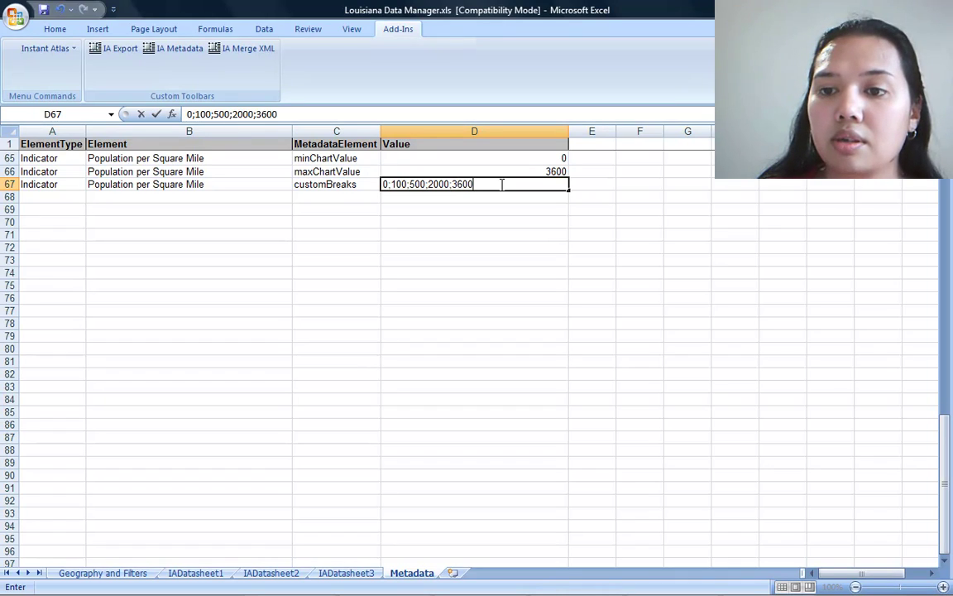
pyautogui.write(';')
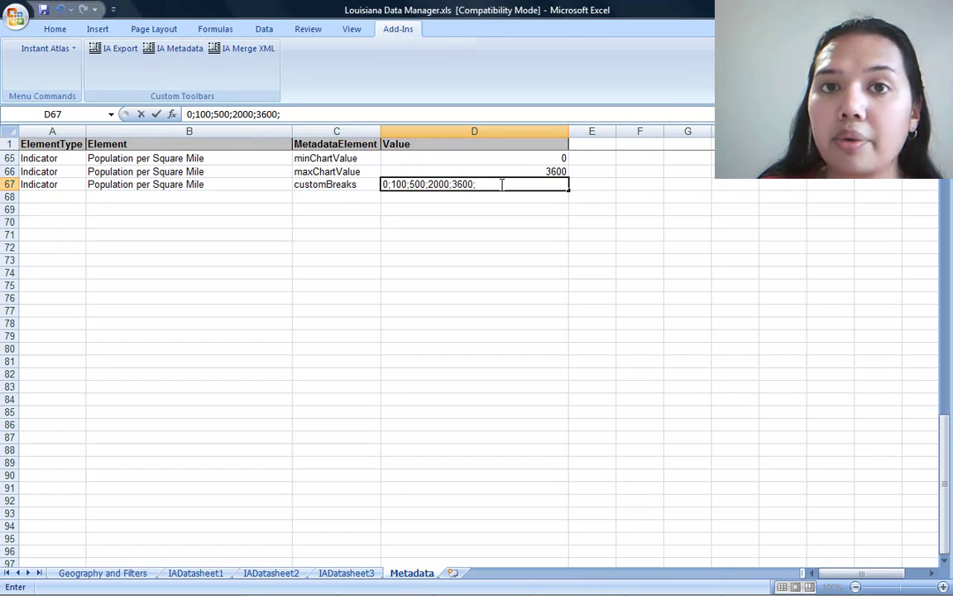
pyautogui.write('5000')
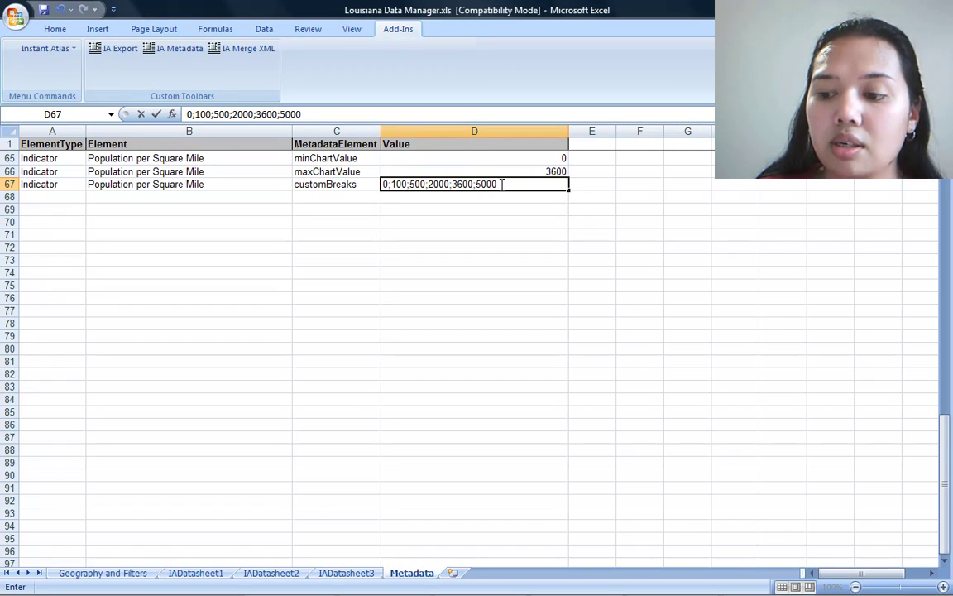
pyautogui.press('Return')
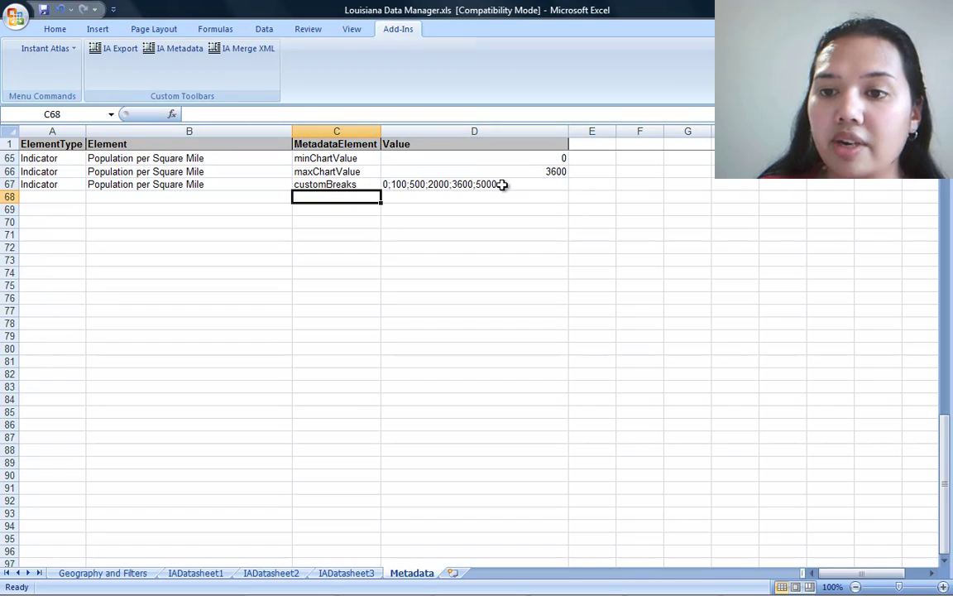
pyautogui.press('Up')
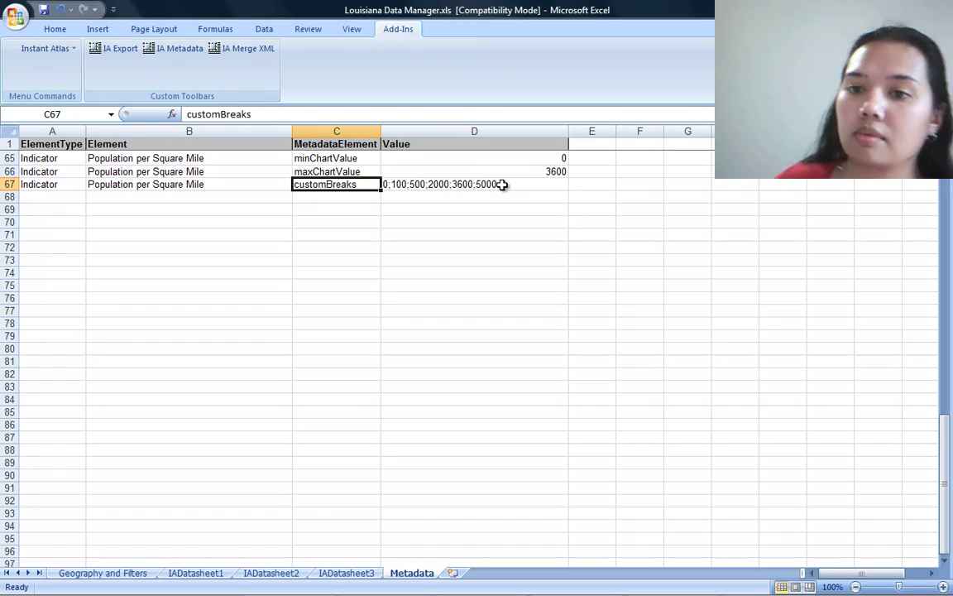
pyautogui.click(501, 184)
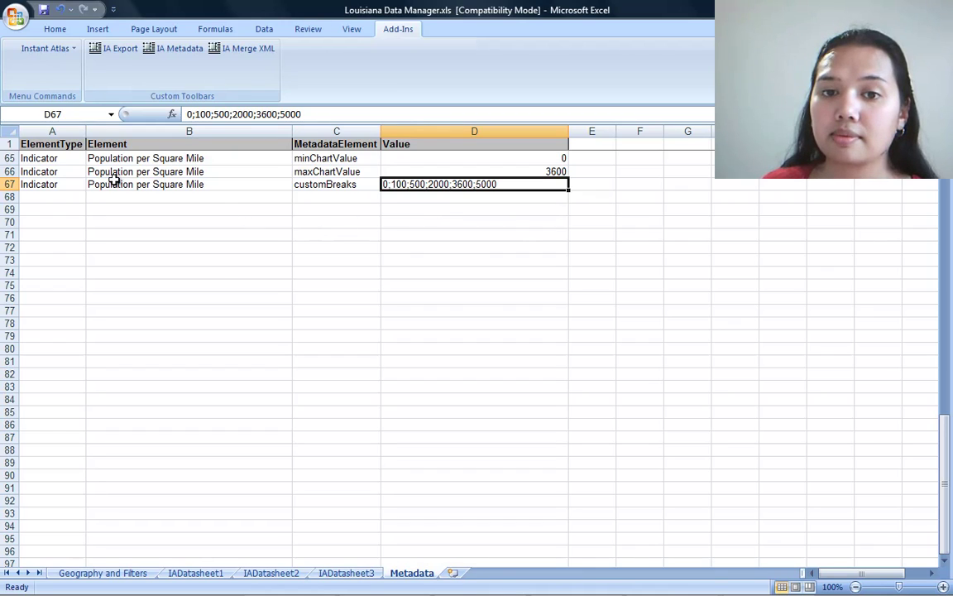
pyautogui.click(59, 196)
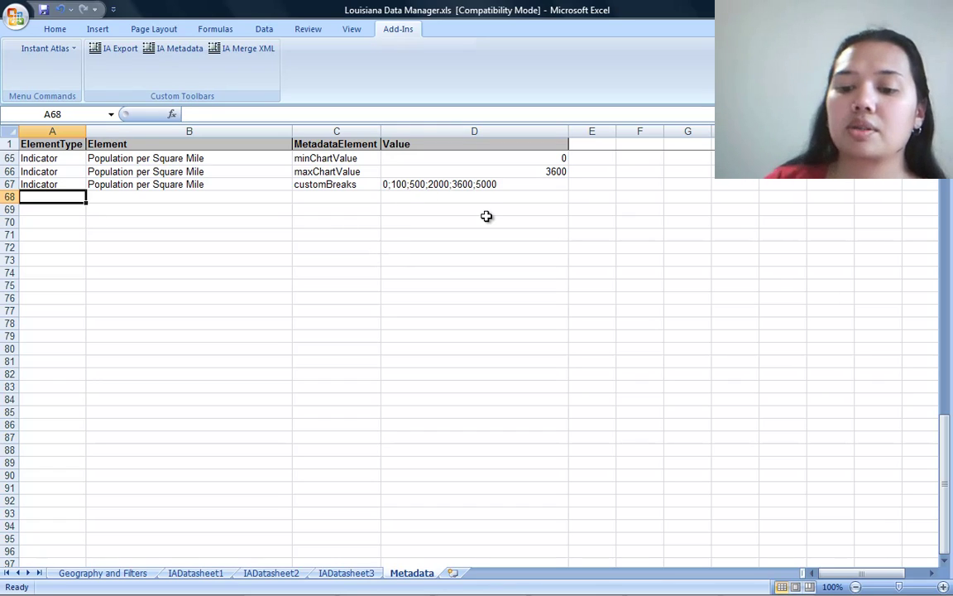
# Start row 68 with Indicator and 'Population per Square Mile' copied from the row above.
pyautogui.write('Indicato')
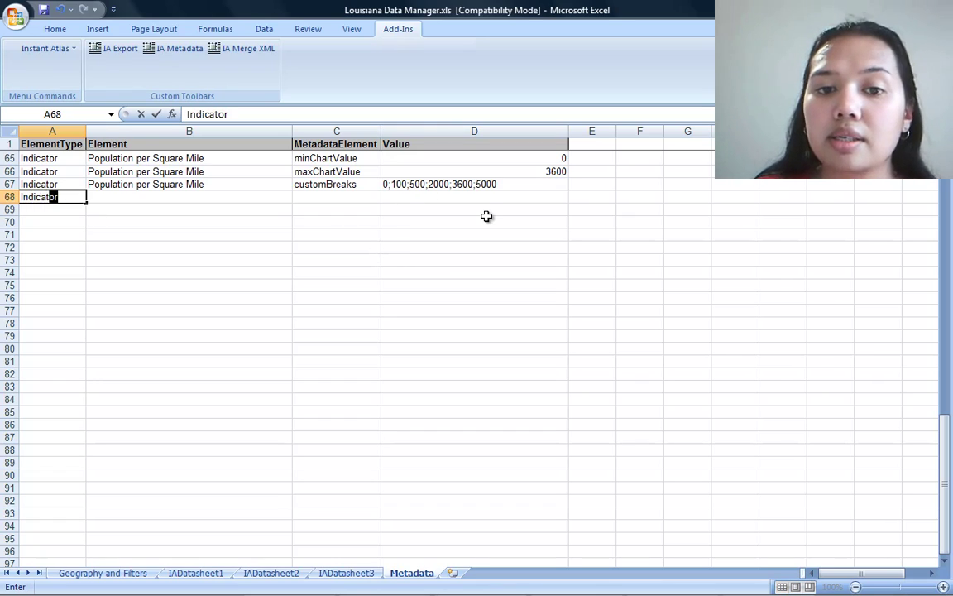
pyautogui.write('r')
pyautogui.press('Tab')
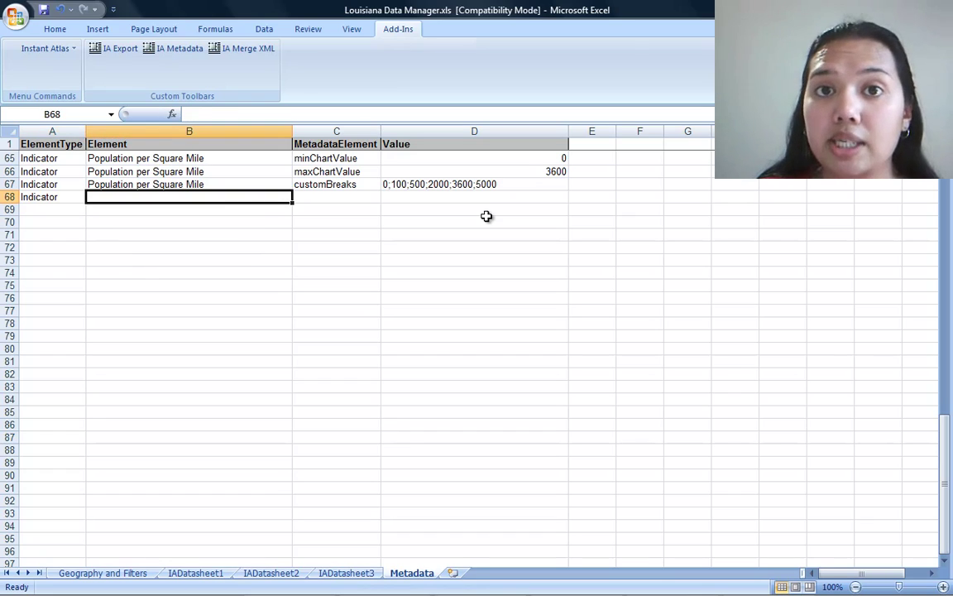
pyautogui.click(249, 184)
pyautogui.rightClick(250, 186)
pyautogui.click(251, 211)
pyautogui.click(145, 197)
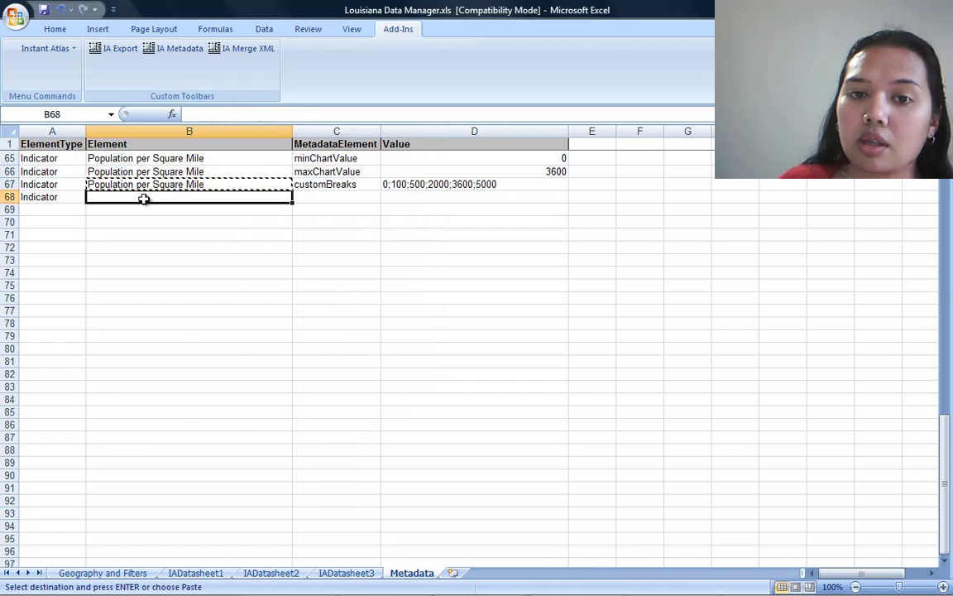
pyautogui.rightClick(145, 198)
pyautogui.click(185, 242)
# Enter customLabel with 0-100;101-500;501-2000;2001-3600;3601-5000 in D68, autofitting column D.
pyautogui.click(335, 197)
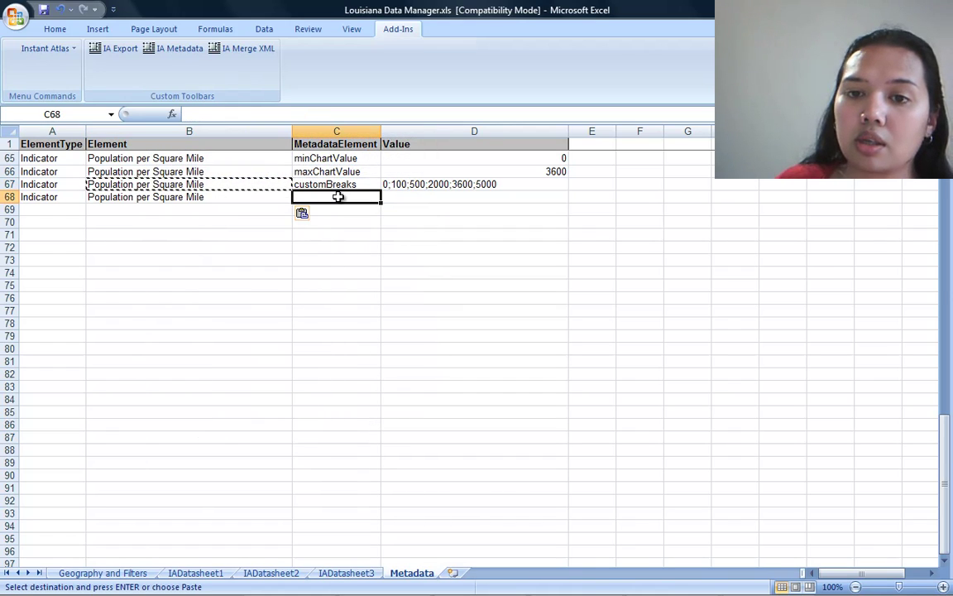
pyautogui.write('customLabel')
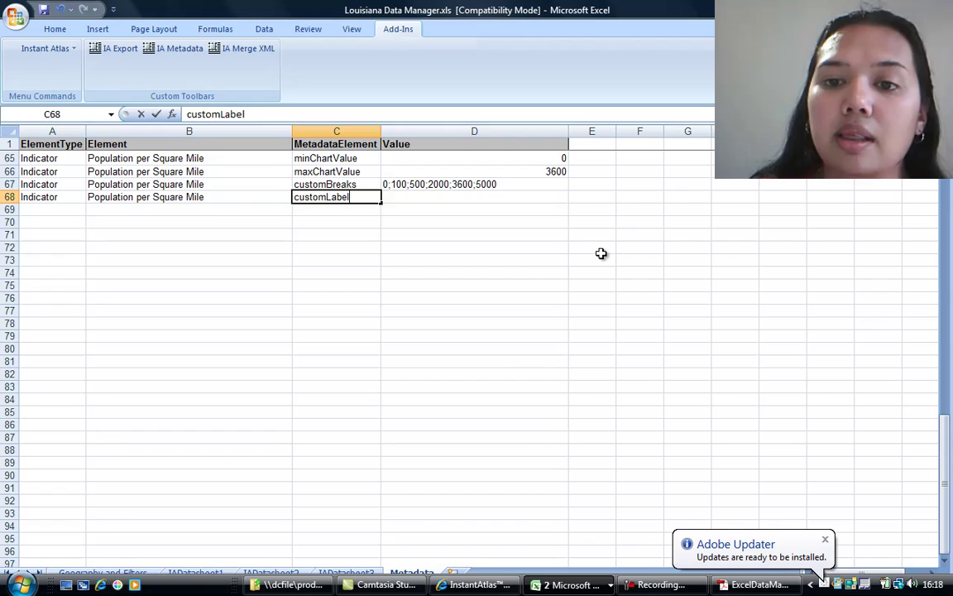
pyautogui.press('Tab')
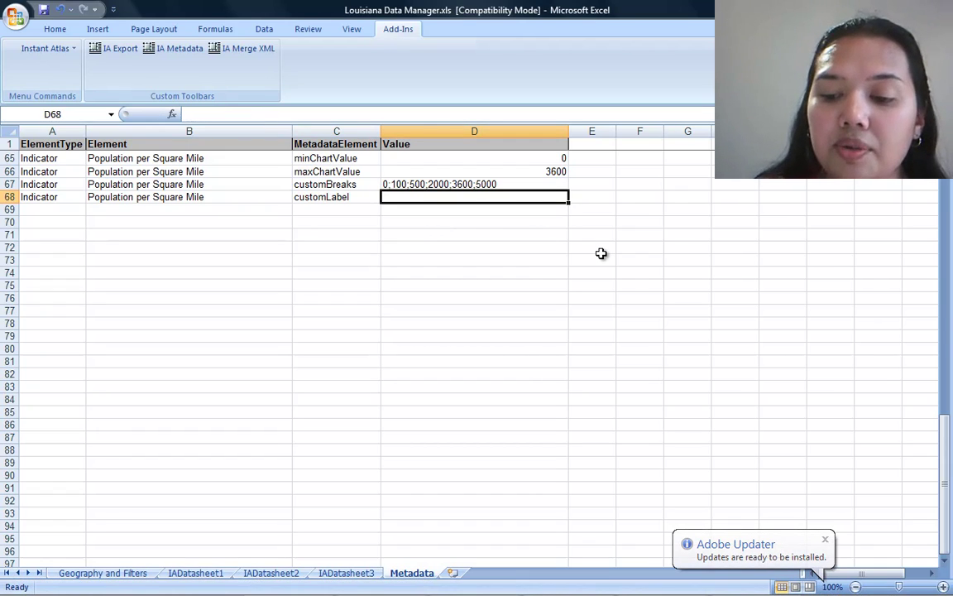
pyautogui.write('0-100;10')
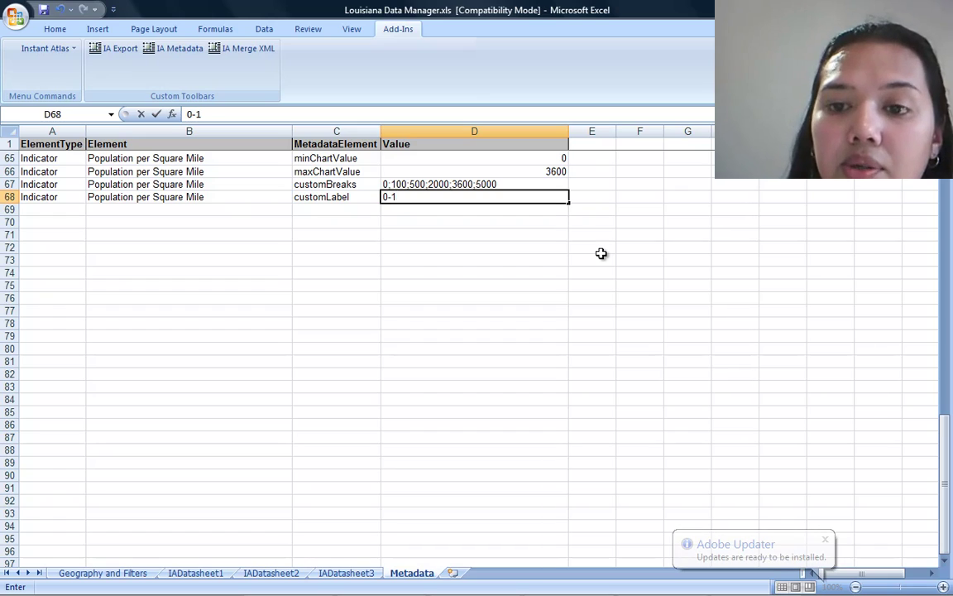
pyautogui.write('1-50')
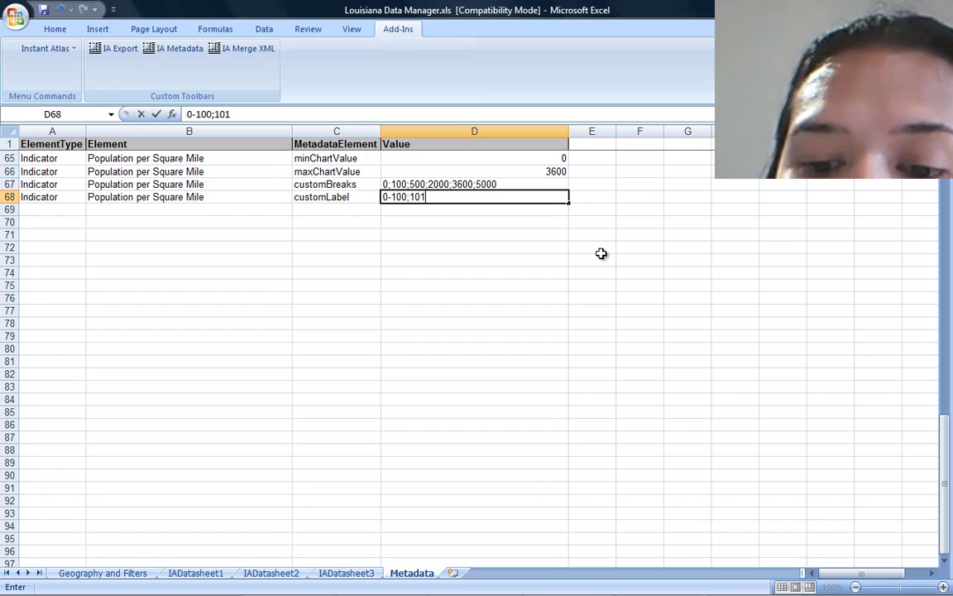
pyautogui.write('0;')
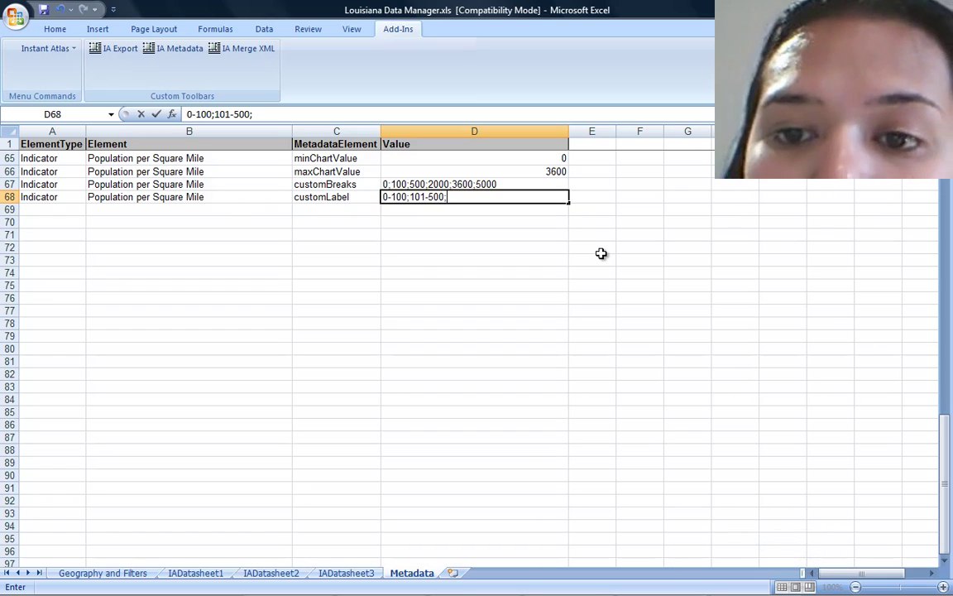
pyautogui.write('501-2000')
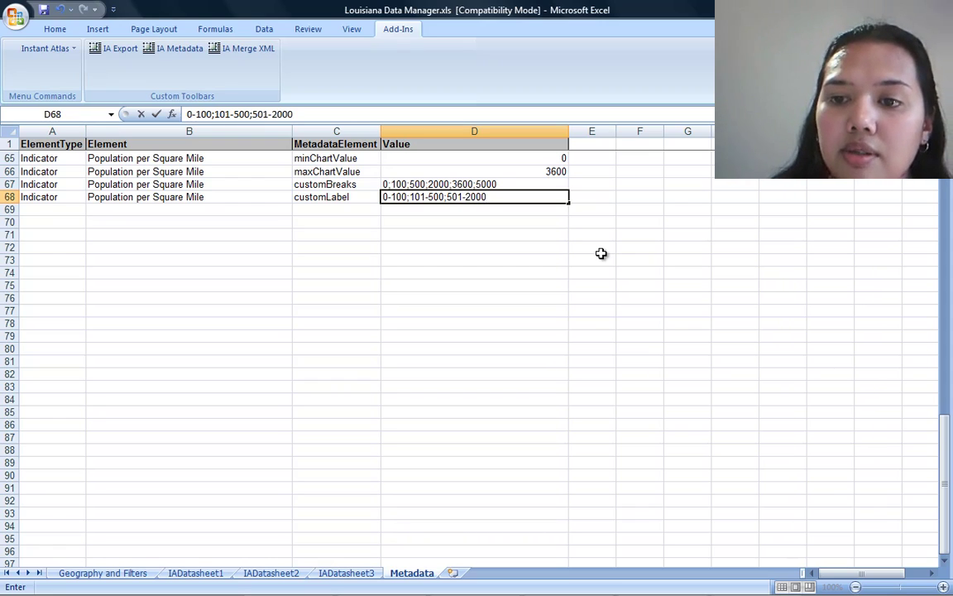
pyautogui.write(';20')
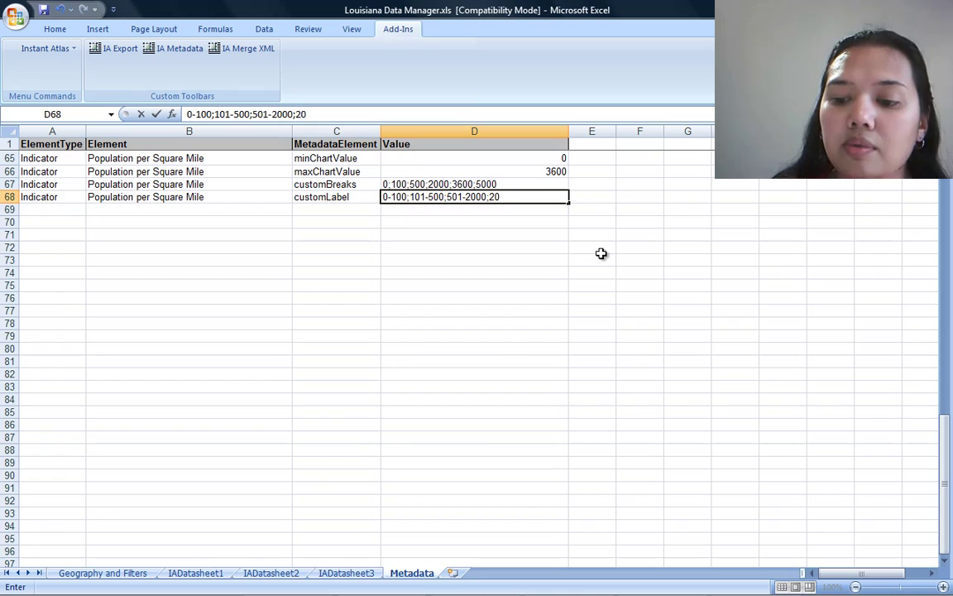
pyautogui.write('01-3600')
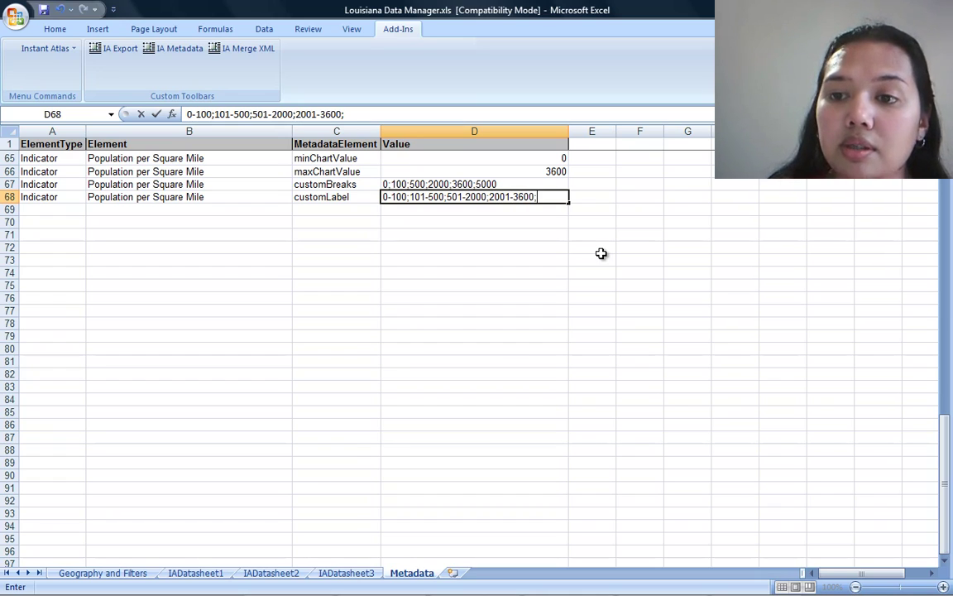
pyautogui.press('Return')
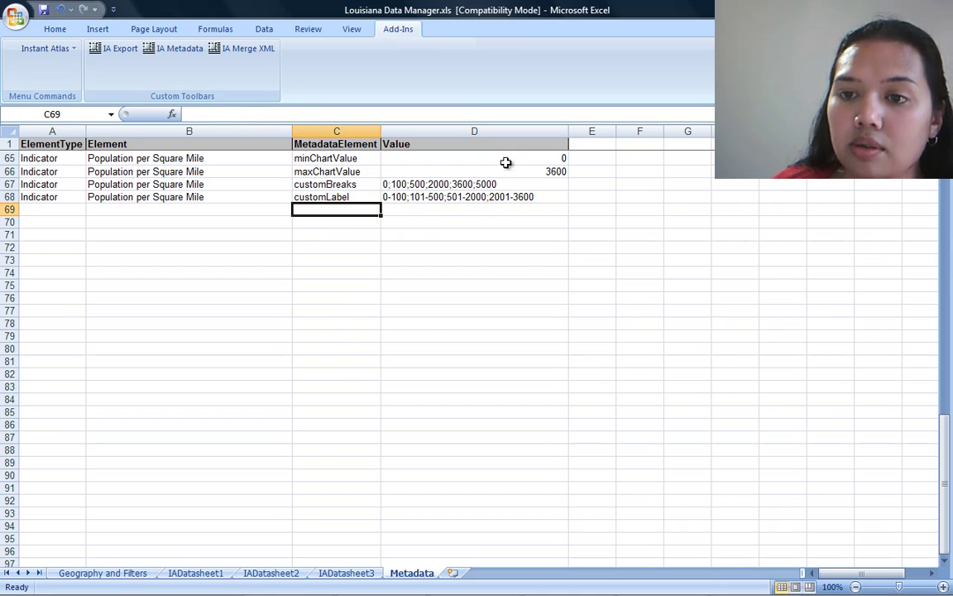
pyautogui.doubleClick(506, 196)
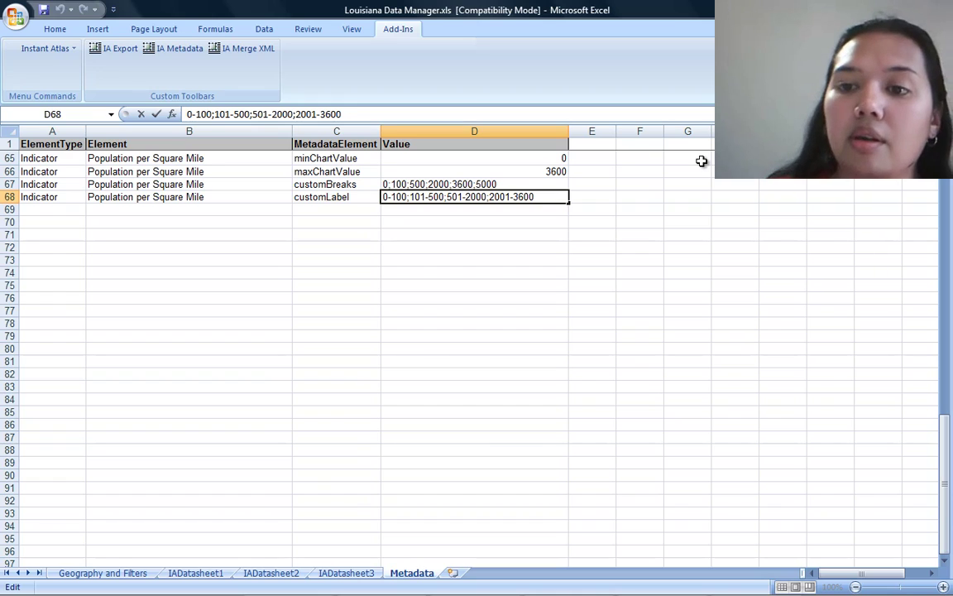
pyautogui.write(';360')
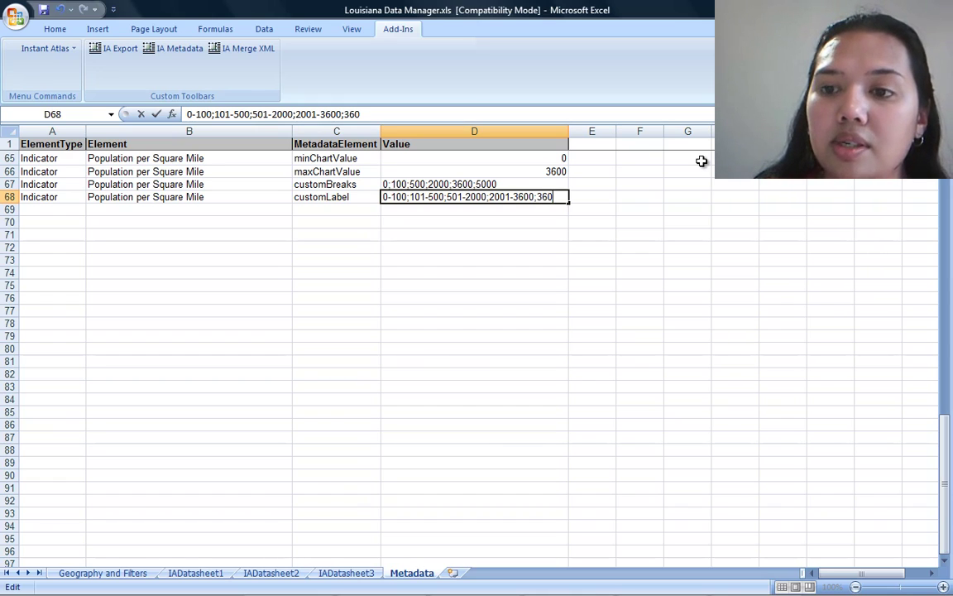
pyautogui.write('1-5000')
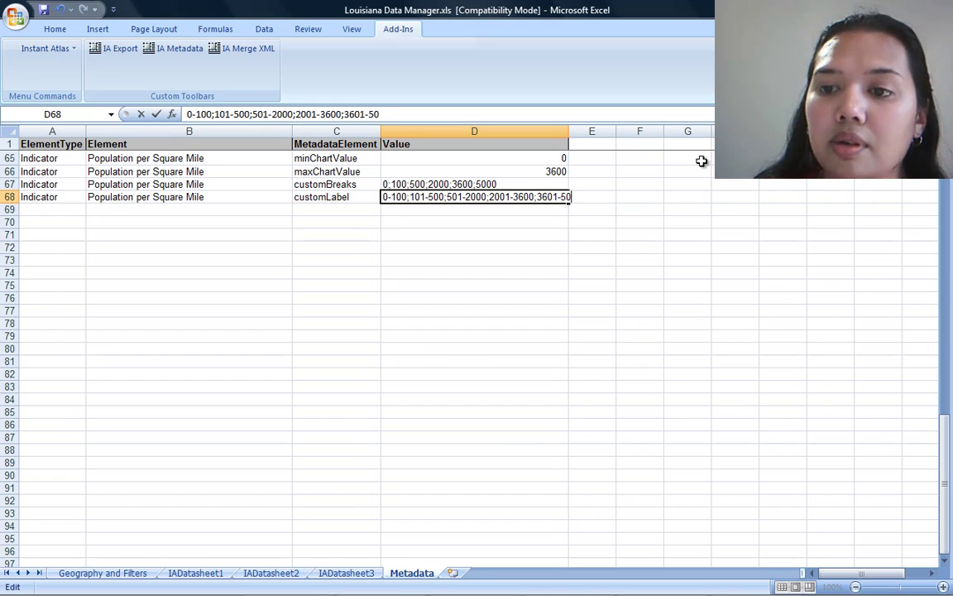
pyautogui.press('Return')
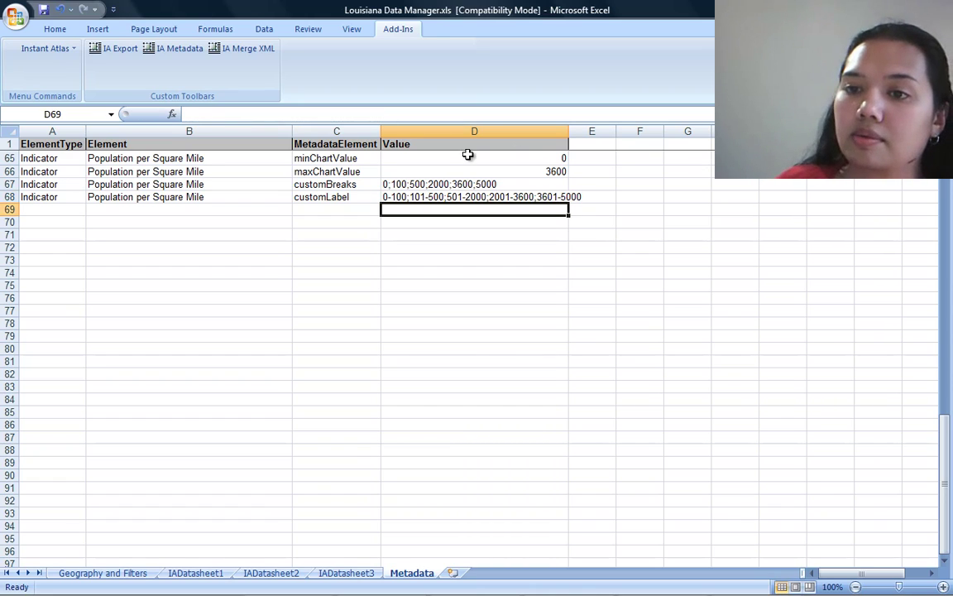
pyautogui.doubleClick(568, 131)
pyautogui.click(530, 197)
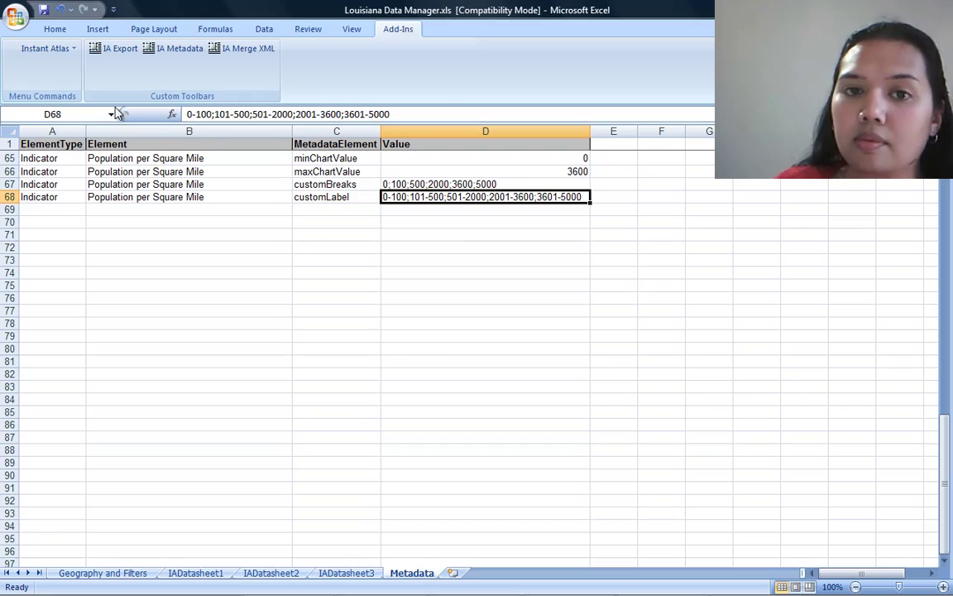
# Re-export the workbook via IA Export as data.xml, overwriting the existing report files.
pyautogui.click(107, 50)
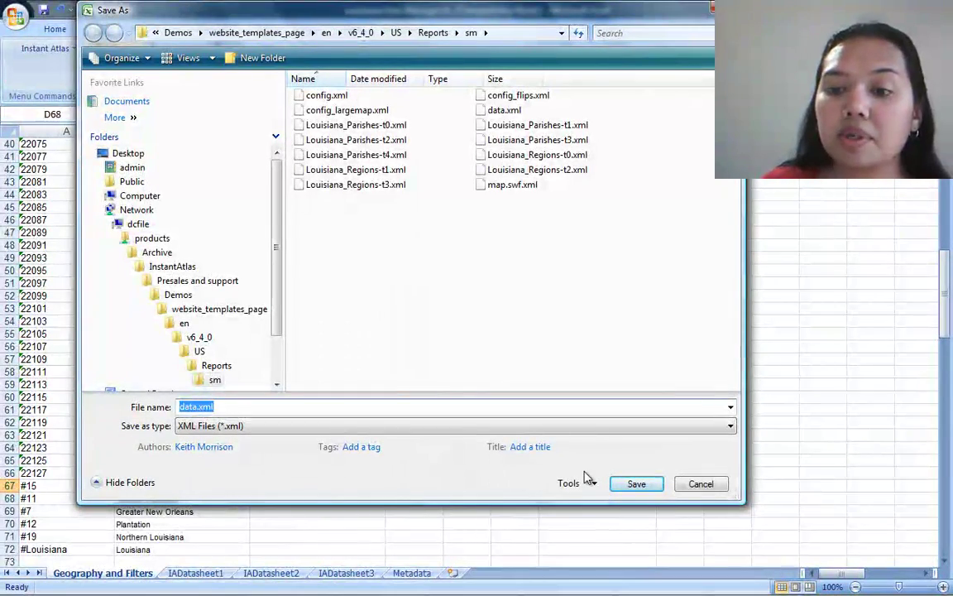
pyautogui.click(636, 484)
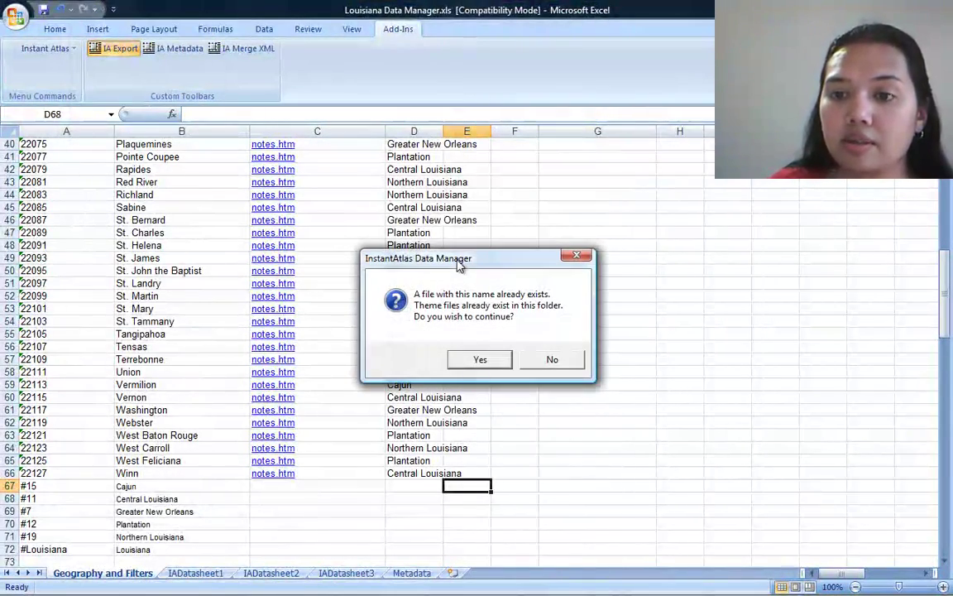
pyautogui.click(434, 323)
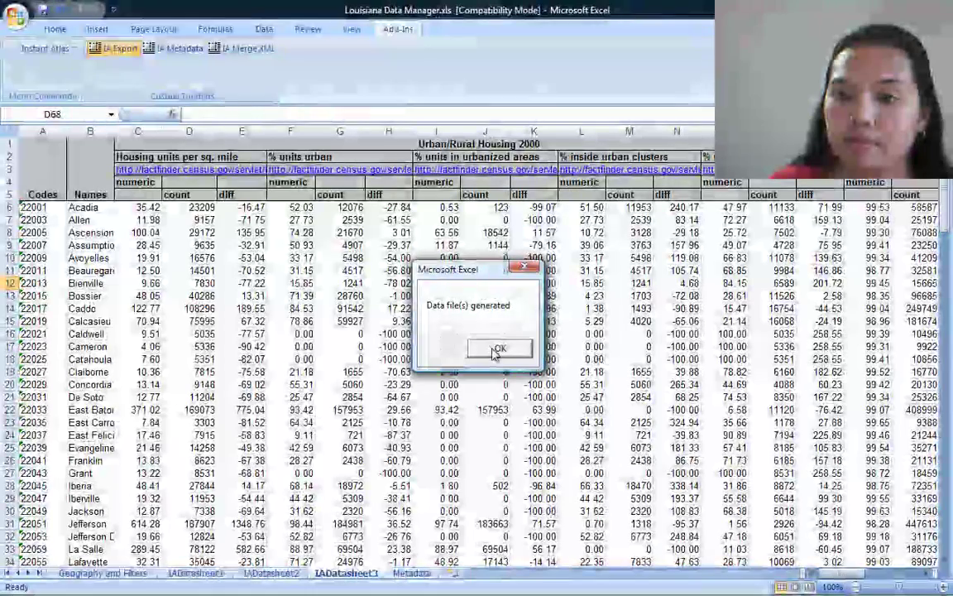
pyautogui.click(496, 350)
# Reload atlas.html in Internet Explorer to show the custom 0–5,000 legend classes.
pyautogui.click(476, 584)
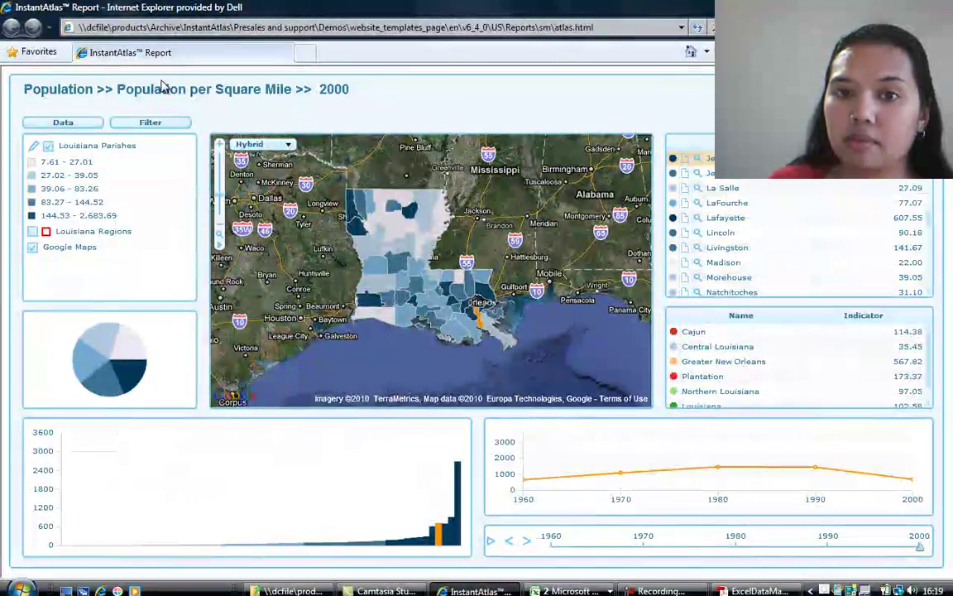
pyautogui.click(697, 28)
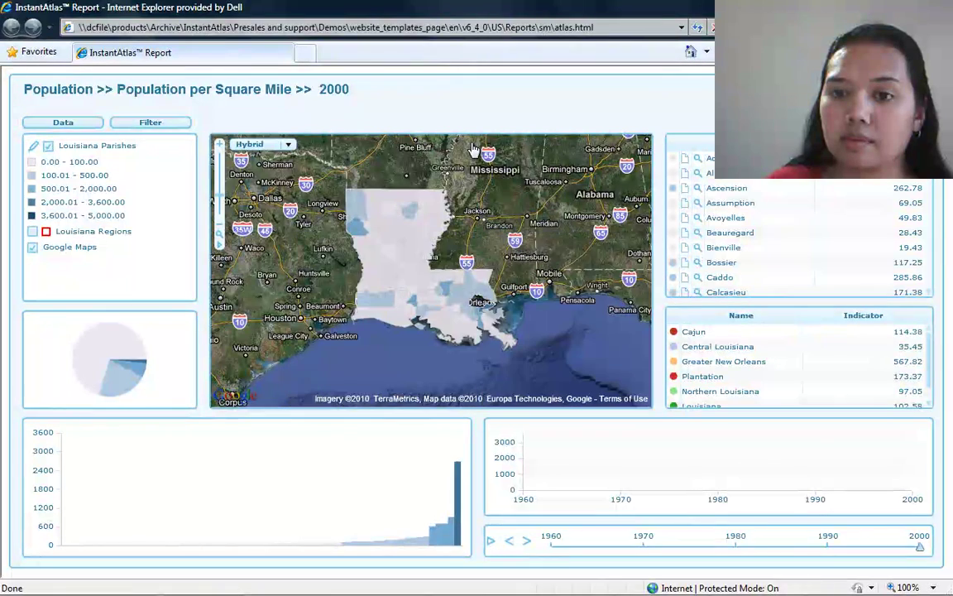
pyautogui.click(491, 543)
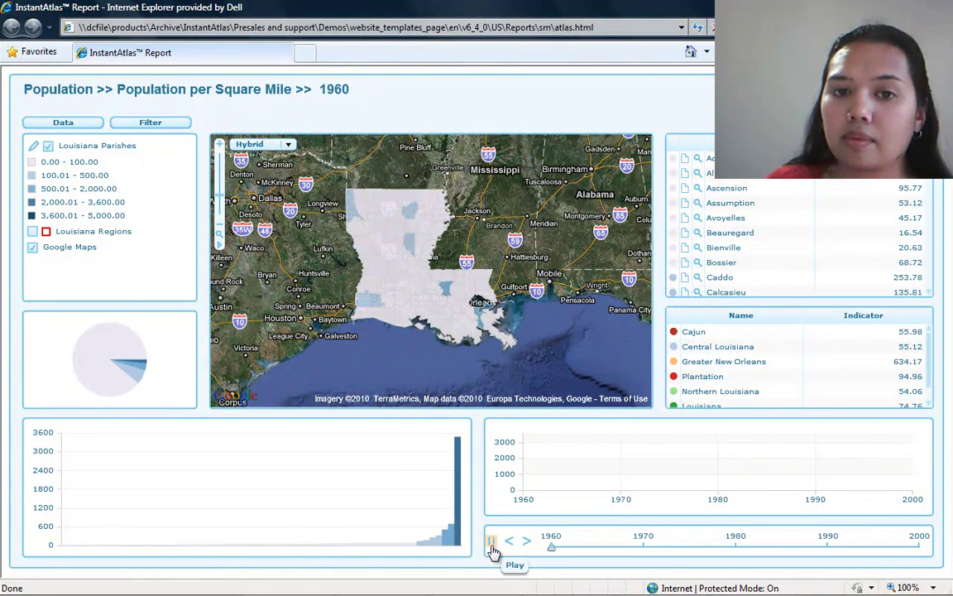